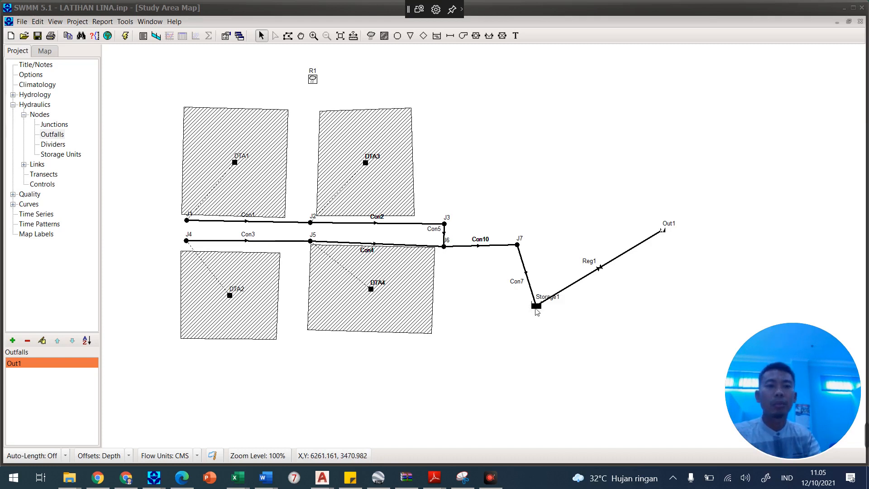
# Step: Move storage unit Storage1 up on the map so it sits roughly in line between J7 and Out1
pyautogui.click(539, 308)
pyautogui.moveTo(539, 308); pyautogui.dragTo(586, 254)
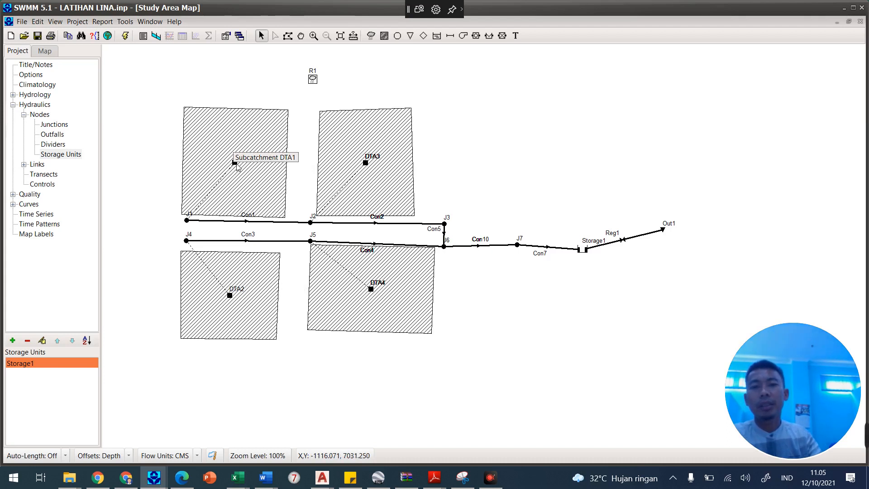
# Step: Trace junctions J1, J2 and J3 on the map and review the properties of subcatchment DTA1
pyautogui.click(187, 222)
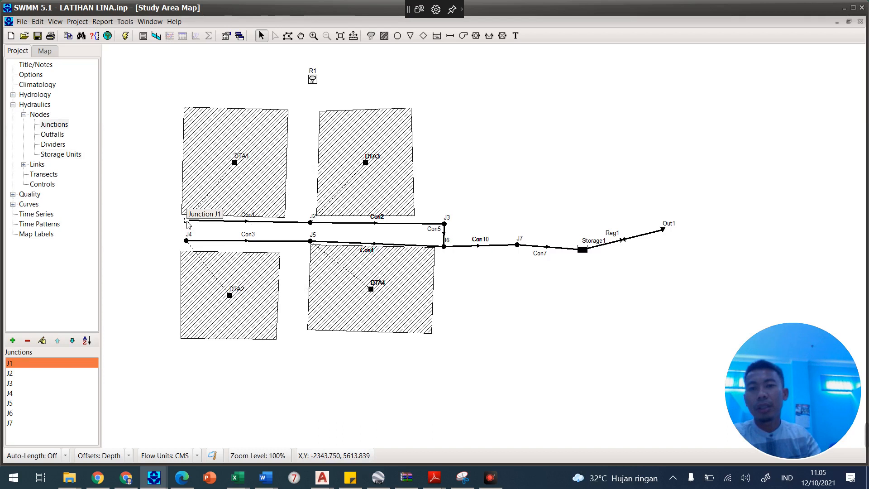
pyautogui.click(310, 223)
pyautogui.click(445, 224)
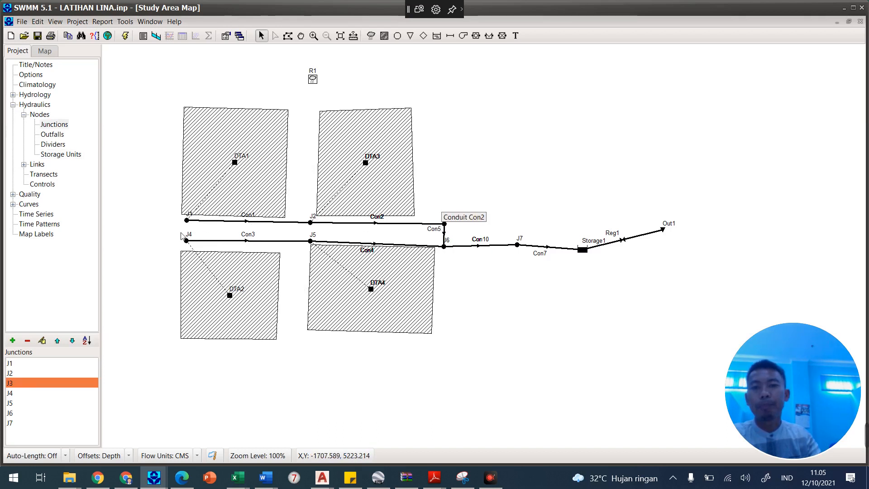
pyautogui.doubleClick(236, 164)
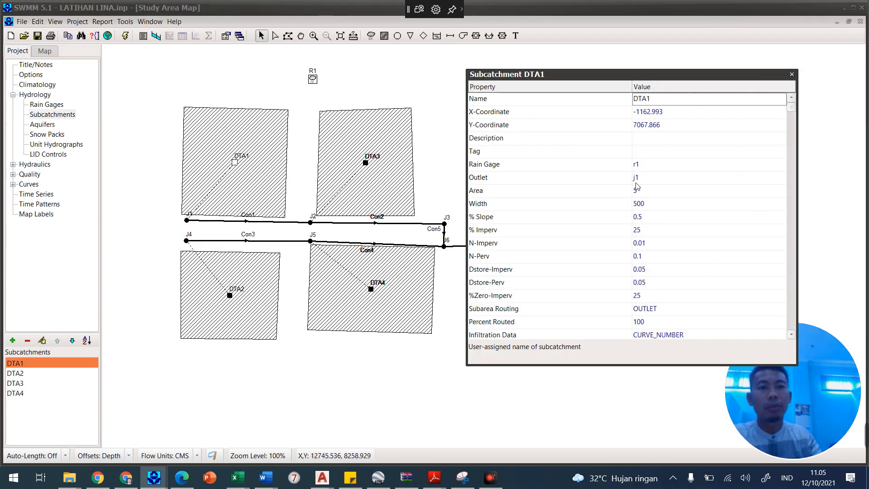
pyautogui.click(791, 76)
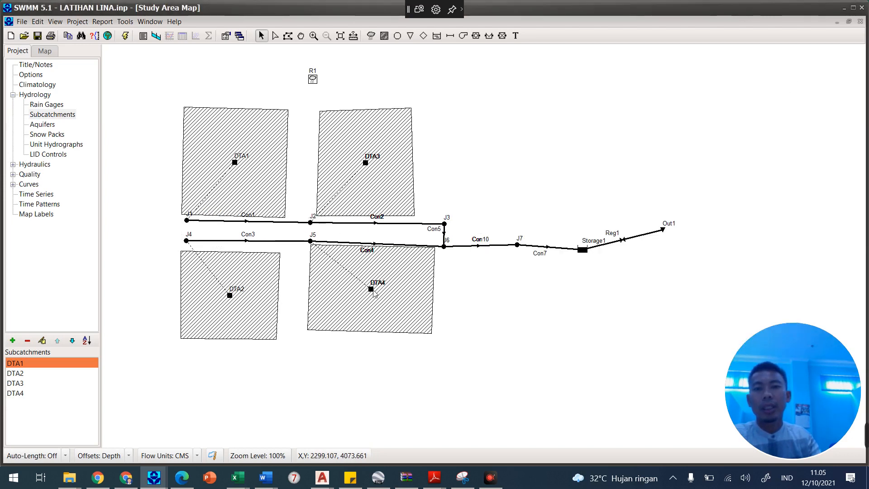
pyautogui.click(187, 221)
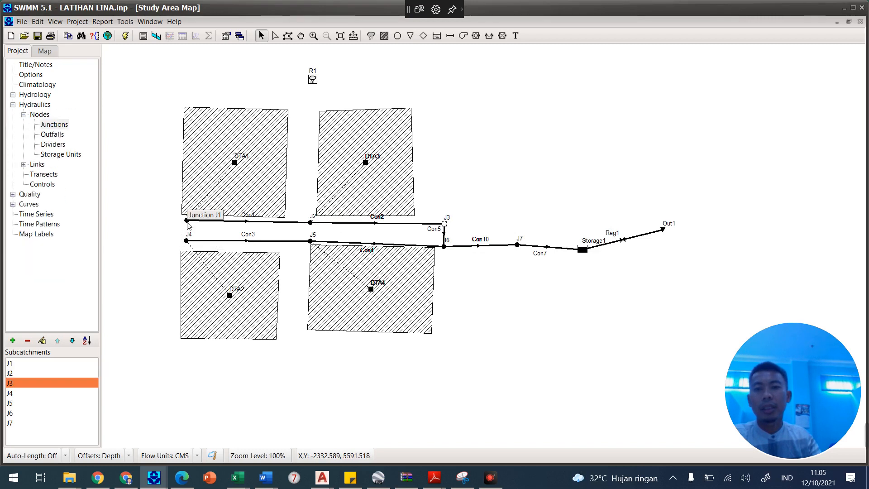
# Step: Review the properties of storage unit Storage1
pyautogui.click(584, 250)
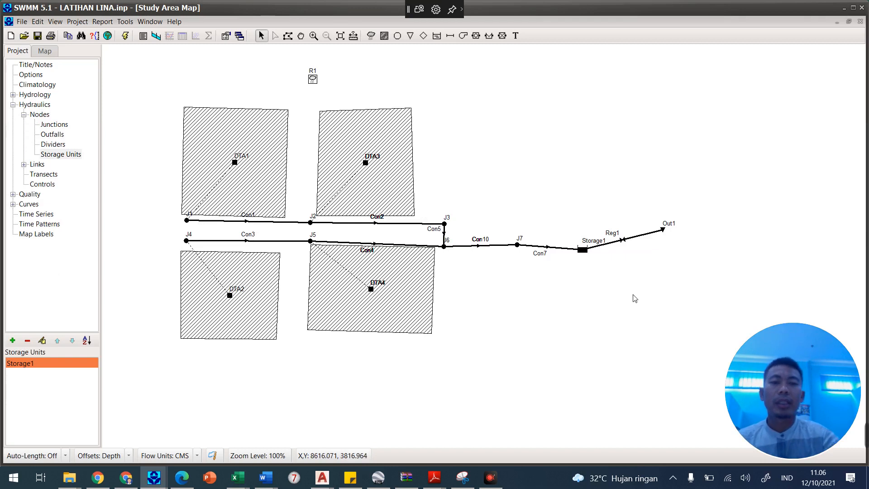
pyautogui.doubleClick(584, 250)
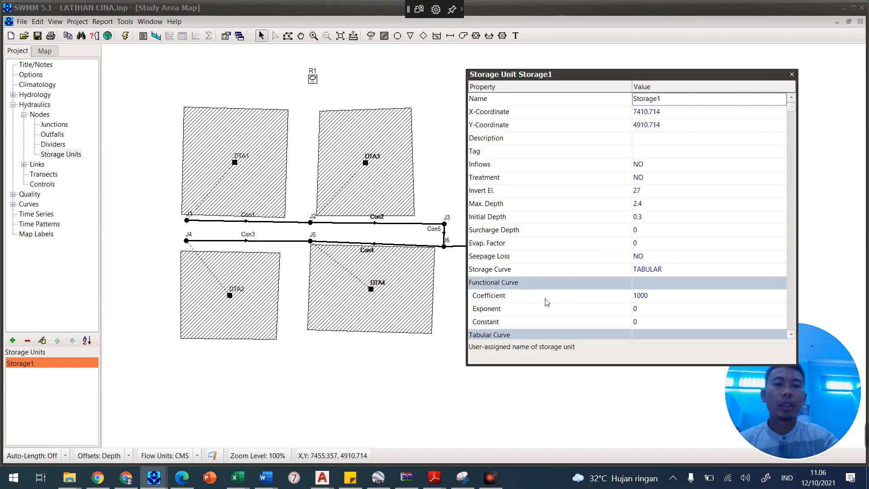
pyautogui.click(792, 75)
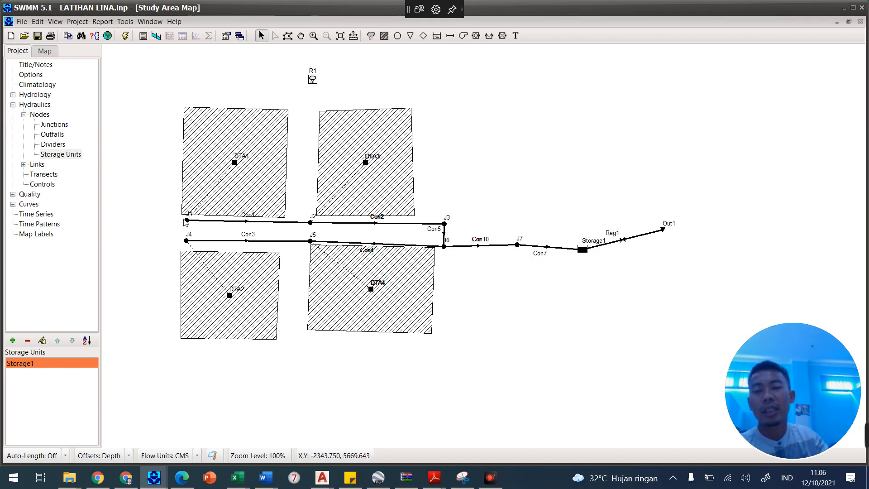
# Step: Inspect junction J7's invert elevation and maximum depth, keeping its properties clear of the storage unit and outfall on the map
pyautogui.doubleClick(517, 245)
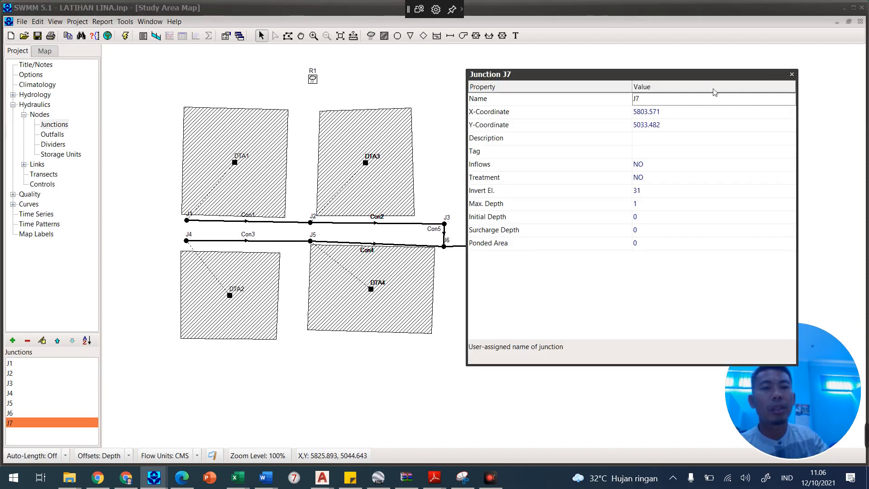
pyautogui.moveTo(700, 77); pyautogui.dragTo(391, 72)
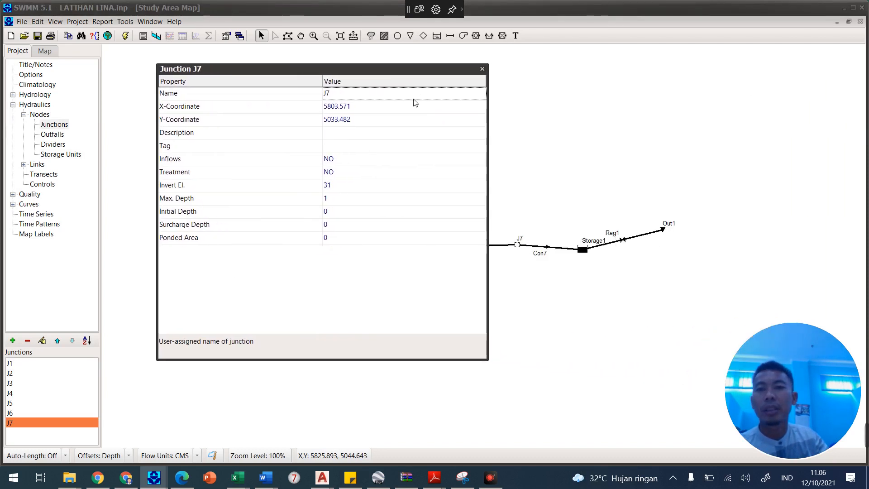
pyautogui.click(340, 186)
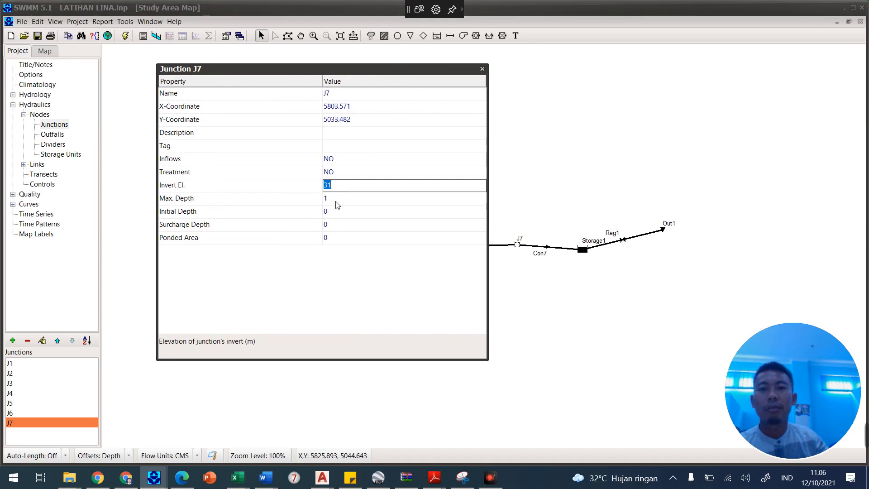
pyautogui.click(341, 203)
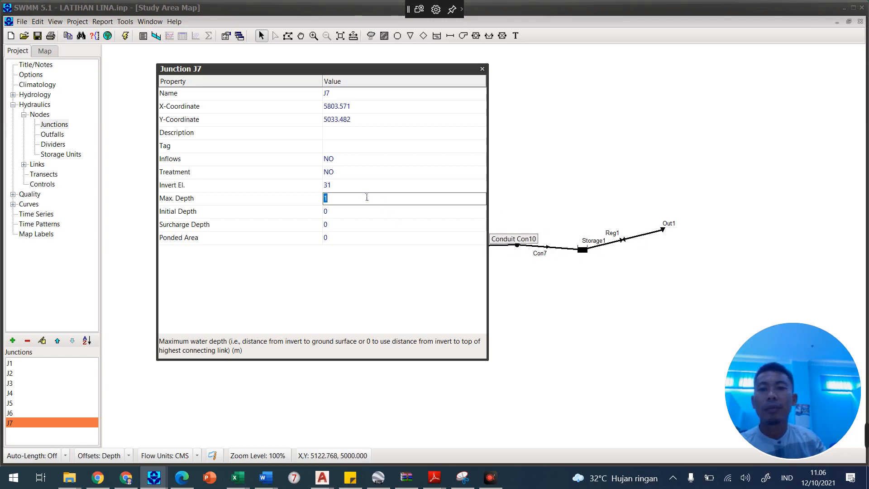
# Step: Compare the invert elevations of Out1, Storage1 and J7, and check the properties of conduit Con7
pyautogui.click(662, 232)
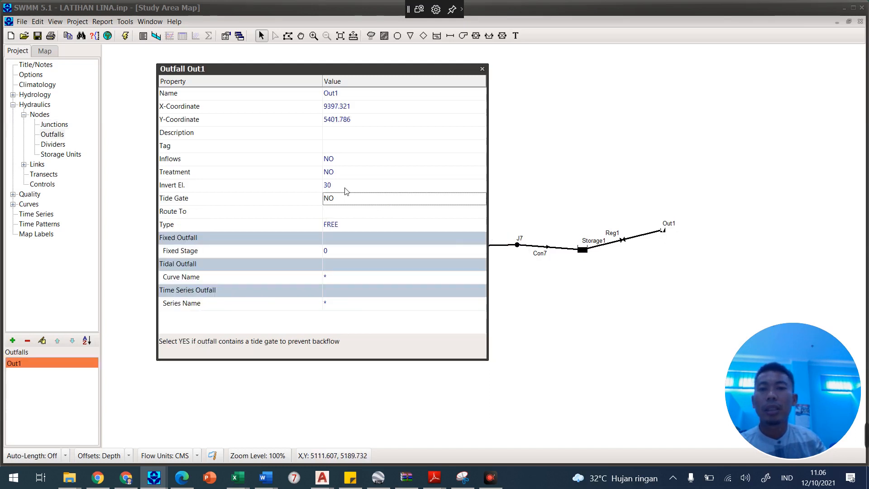
pyautogui.click(582, 251)
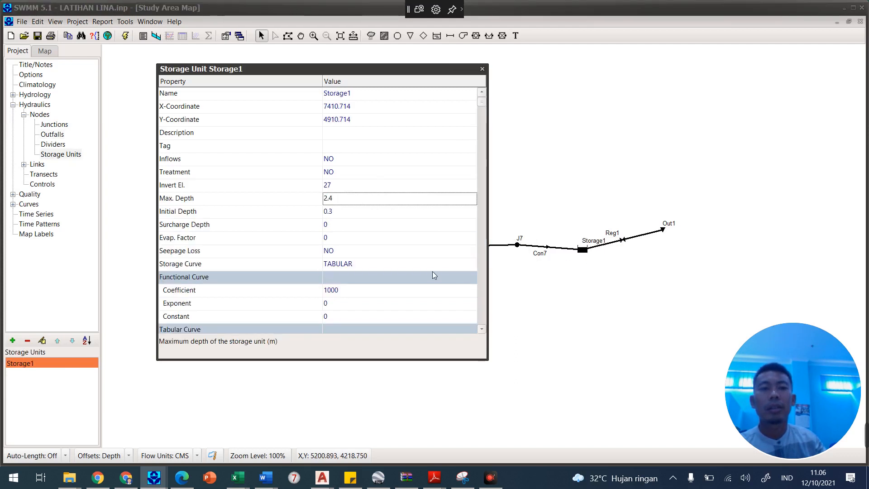
pyautogui.click(341, 188)
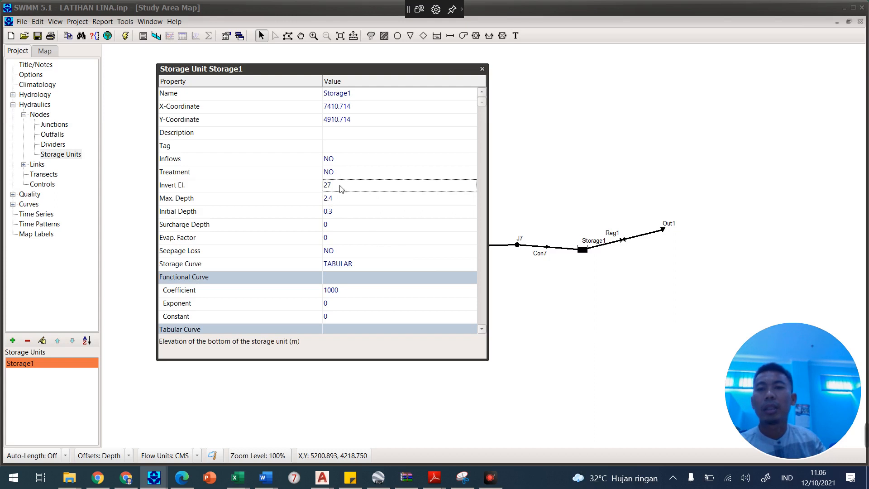
pyautogui.click(341, 188)
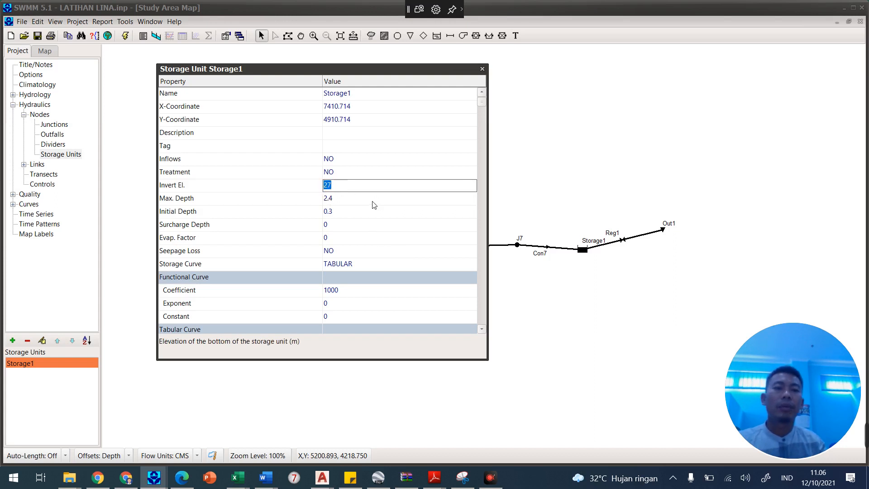
pyautogui.click(517, 245)
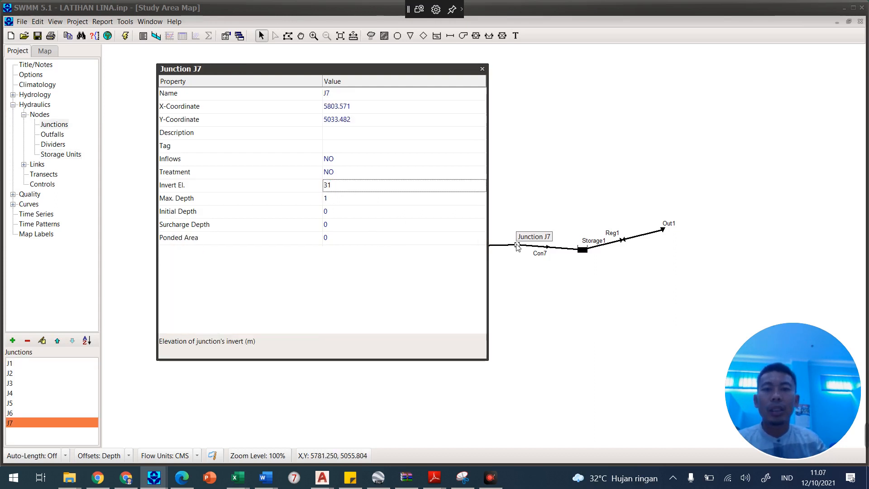
pyautogui.click(559, 247)
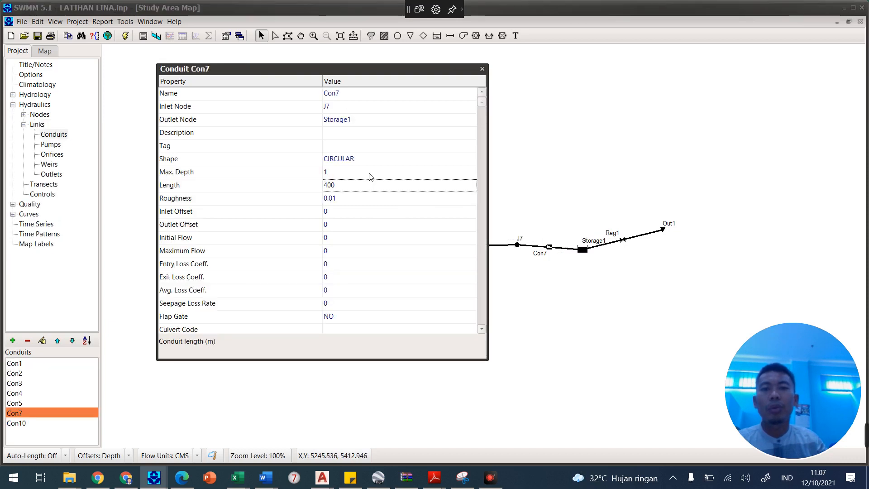
# Step: Set the invert elevation of storage unit Storage1 to 30.5 m
pyautogui.click(582, 250)
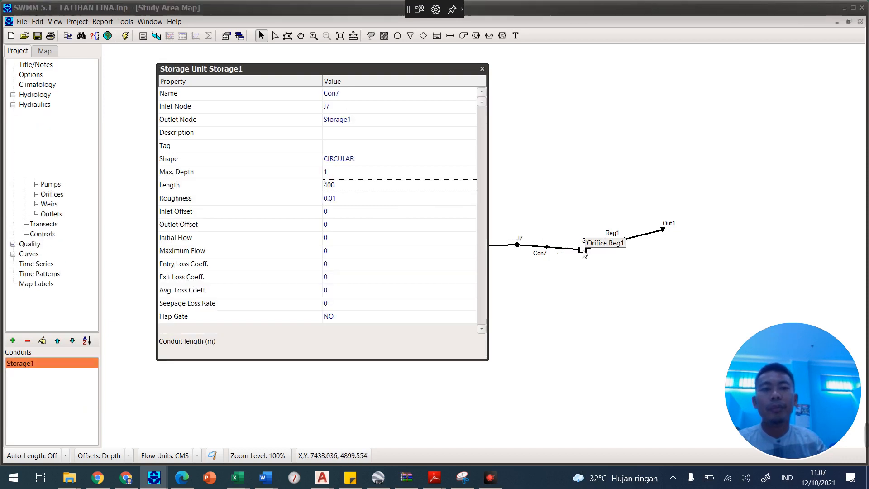
pyautogui.click(367, 190)
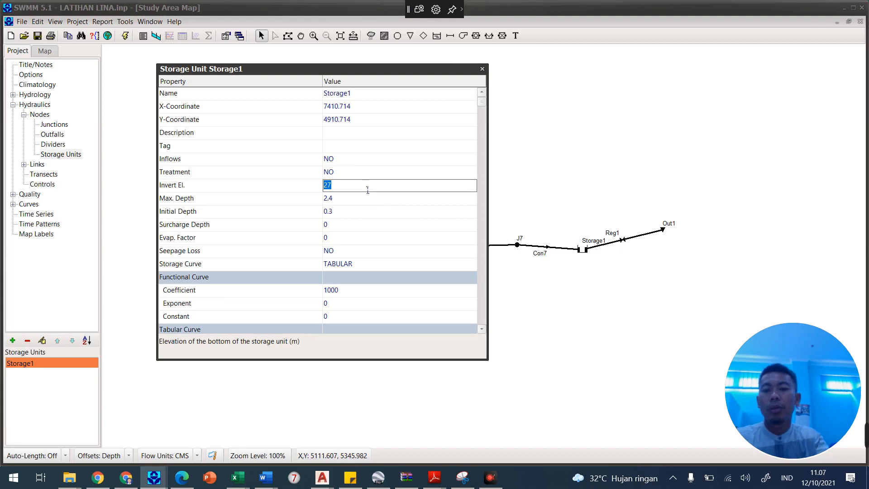
pyautogui.write('30.5')
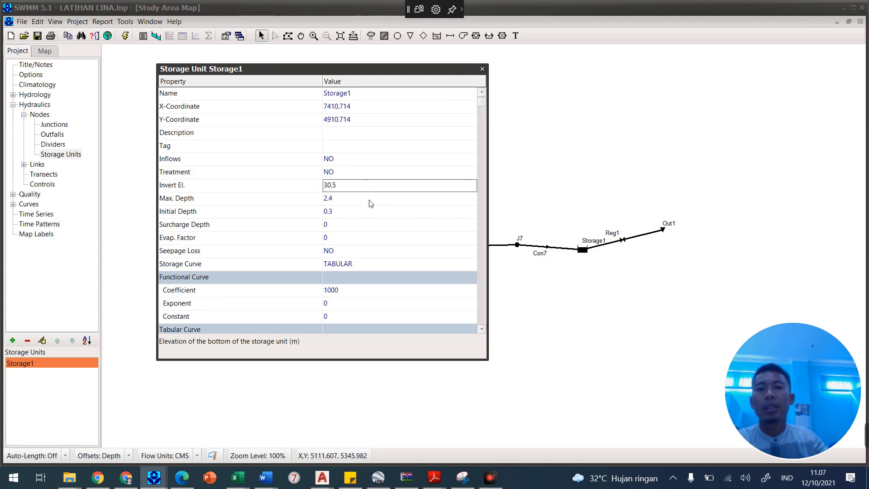
# Step: Set Storage1's initial depth to 0.4 m and close its properties
pyautogui.click(373, 204)
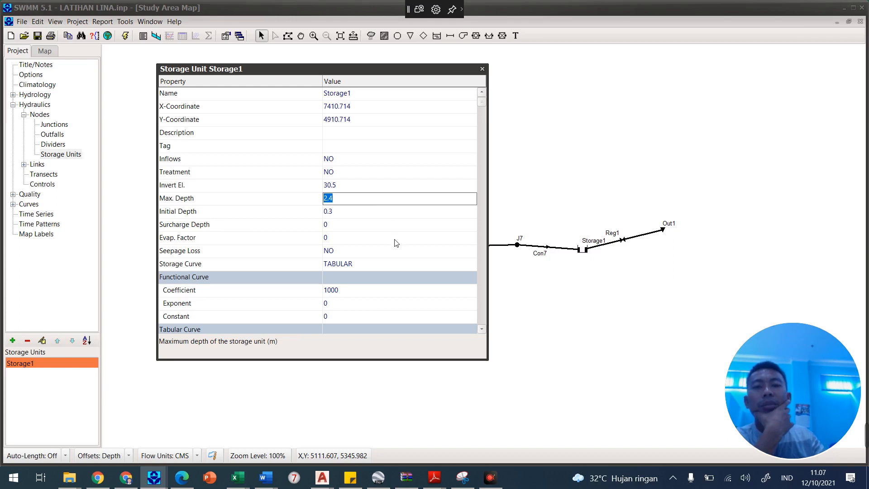
pyautogui.click(347, 216)
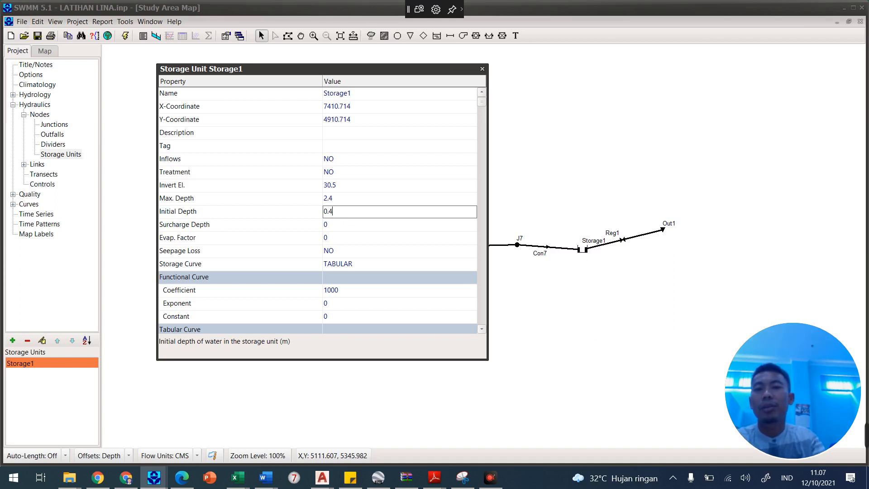
pyautogui.click(481, 69)
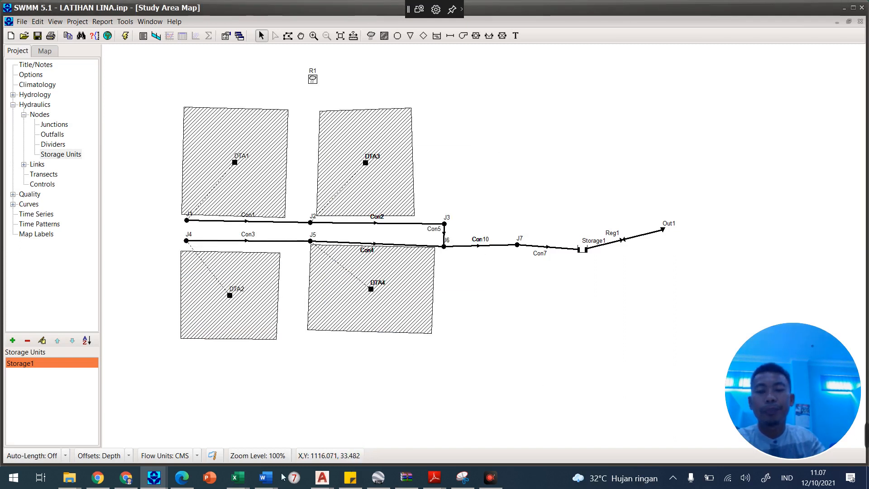
# Step: Switch to the Excel sheet with the square storage dimensions and set the first H value in G6 to 0
pyautogui.click(238, 478)
pyautogui.click(458, 438)
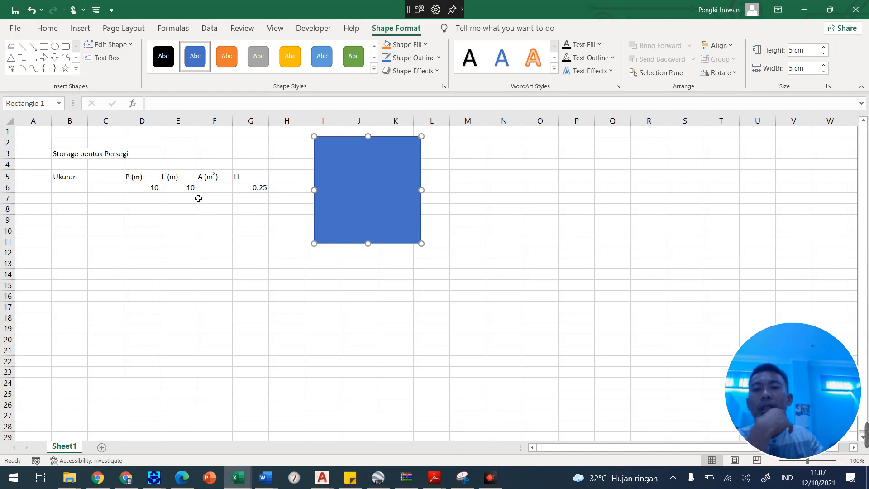
pyautogui.click(158, 189)
pyautogui.click(252, 189)
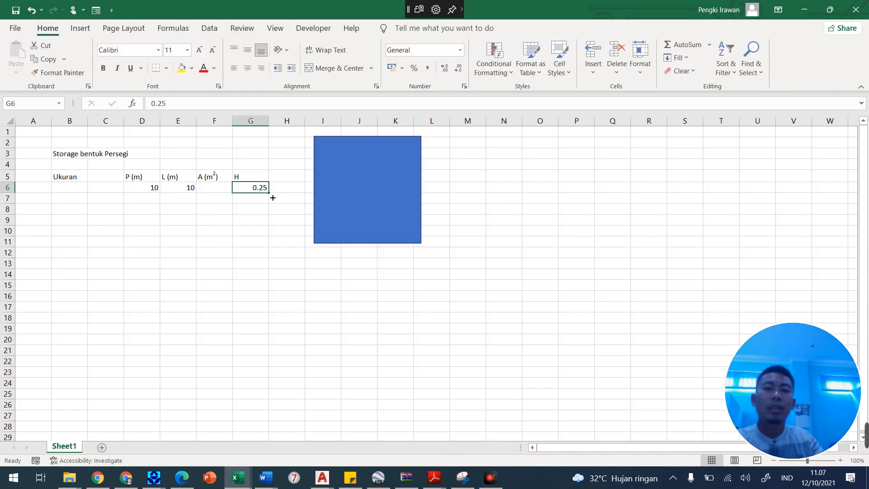
pyautogui.click(266, 202)
pyautogui.press('Up')
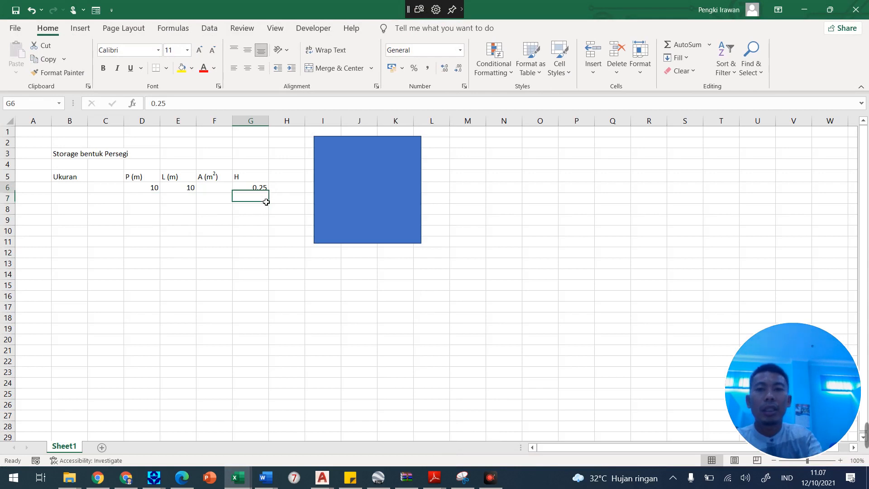
pyautogui.write('0')
pyautogui.press('Return')
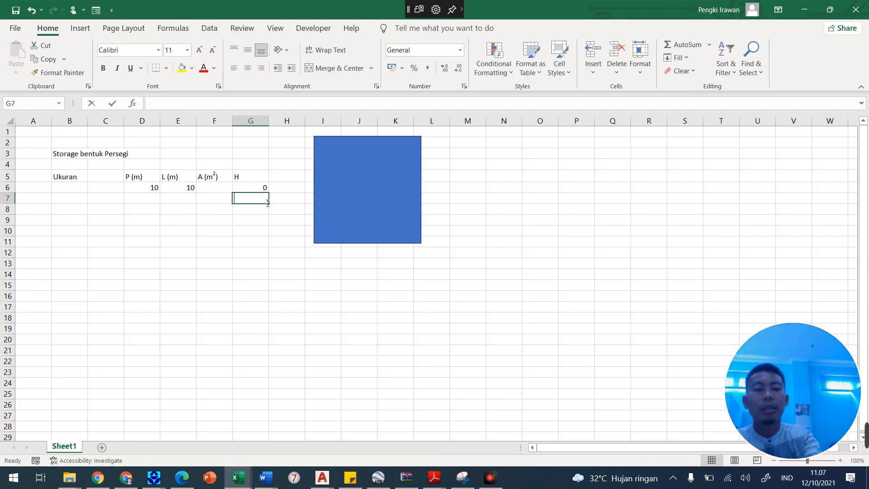
# Step: Enter the formula =G6+0.25 in cell G7 for the next H value
pyautogui.write('=')
pyautogui.press('Up')
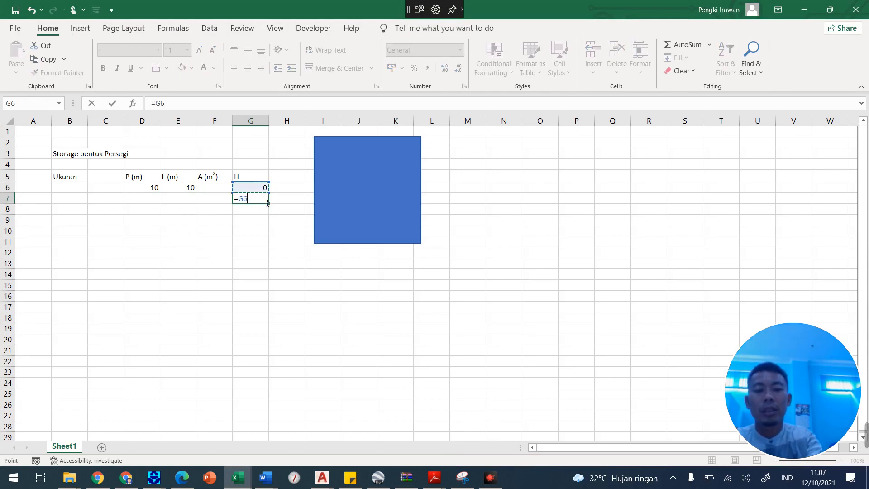
pyautogui.write('+0.25')
pyautogui.press('Return')
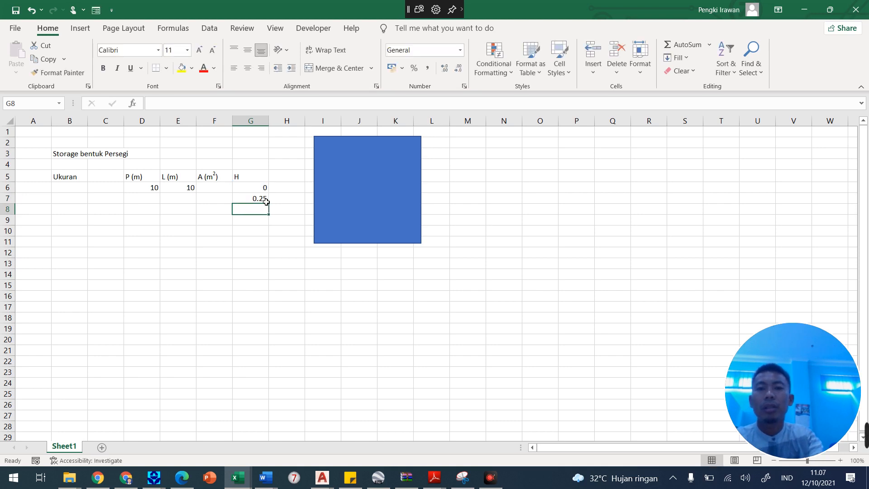
# Step: Copy the G7 increment formula down through G8:G22 to extend the H series
pyautogui.click(266, 201)
pyautogui.hotkey('ctrl', 'c')
pyautogui.press('Down')
pyautogui.hotkey('shift', 'Down')
pyautogui.hotkey('shift', 'Down')
pyautogui.hotkey('shift', 'Down')
pyautogui.hotkey('shift', 'Down')
pyautogui.hotkey('shift', 'Down')
pyautogui.hotkey('shift', 'Down')
pyautogui.hotkey('shift', 'Down')
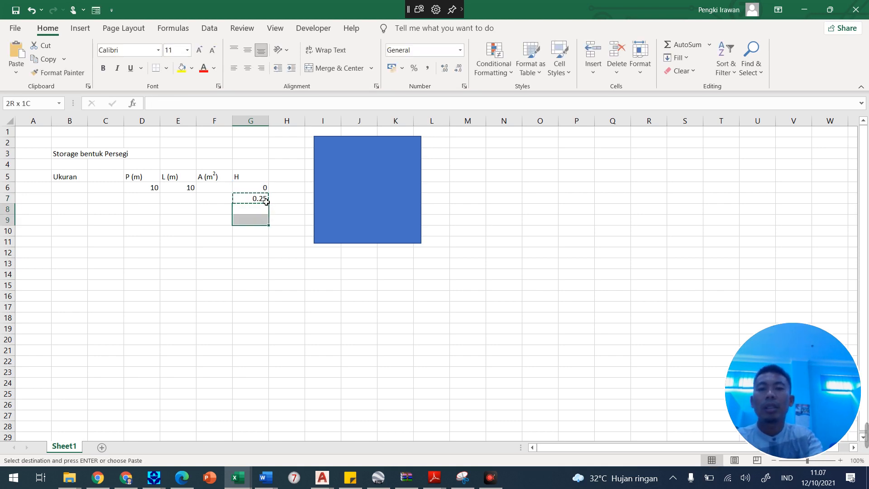
pyautogui.hotkey('shift', 'Down')
pyautogui.hotkey('shift', 'Down')
pyautogui.hotkey('shift', 'Down')
pyautogui.hotkey('shift', 'Down')
pyautogui.hotkey('shift', 'Down')
pyautogui.hotkey('shift', 'Down')
pyautogui.hotkey('shift', 'Down')
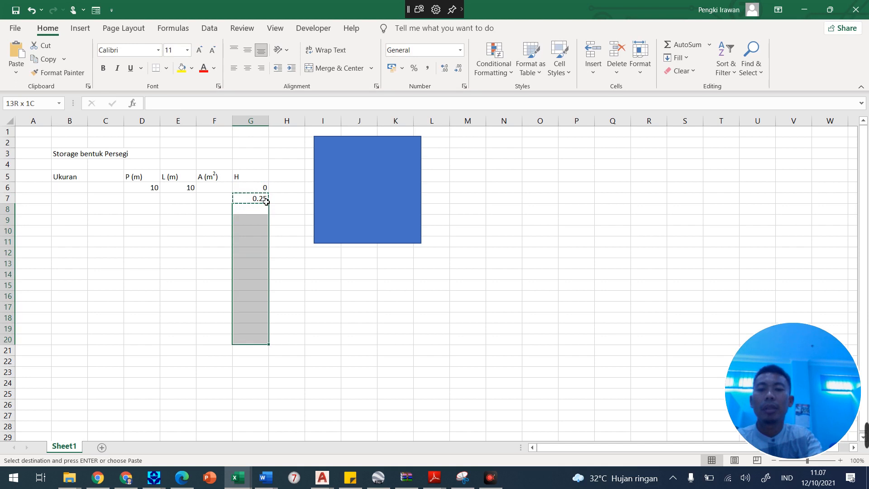
pyautogui.hotkey('ctrl', 'v')
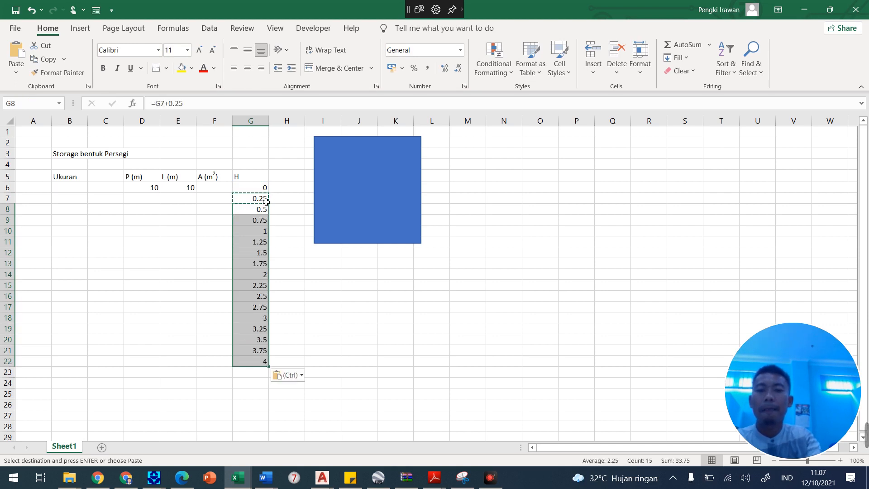
# Step: Check the filled H values down the lower rows of column G
pyautogui.press('Down')
pyautogui.press('Down')
pyautogui.press('Down')
pyautogui.press('Down')
pyautogui.press('Down')
pyautogui.press('Down')
pyautogui.press('Down')
pyautogui.press('Down')
pyautogui.press('Down')
pyautogui.press('Down')
pyautogui.press('Down')
pyautogui.press('Down')
pyautogui.press('Down')
pyautogui.press('Up')
pyautogui.press('Up')
pyautogui.press('Up')
pyautogui.press('Up')
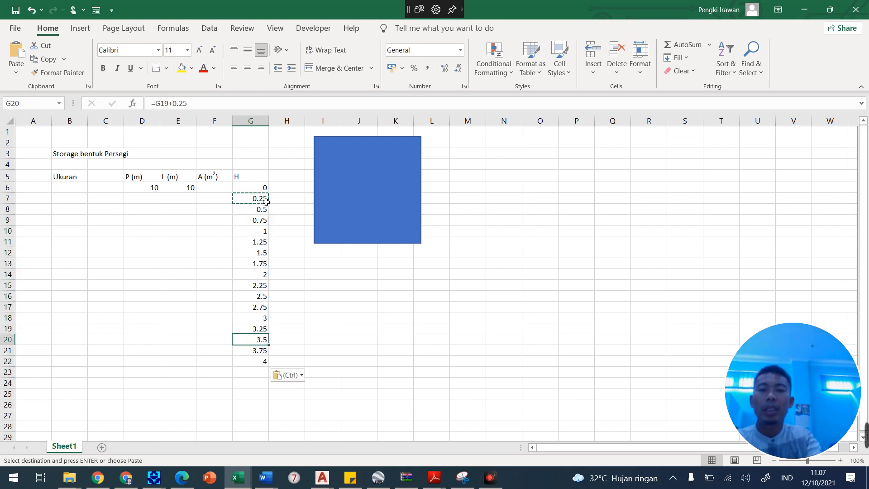
# Step: Delete the excess H values in G17:G22 so the series ends at 2.5
pyautogui.hotkey('shift', 'Down')
pyautogui.hotkey('shift', 'Down')
pyautogui.hotkey('shift', 'Down')
pyautogui.hotkey('shift', 'Down')
pyautogui.hotkey('shift', 'Down')
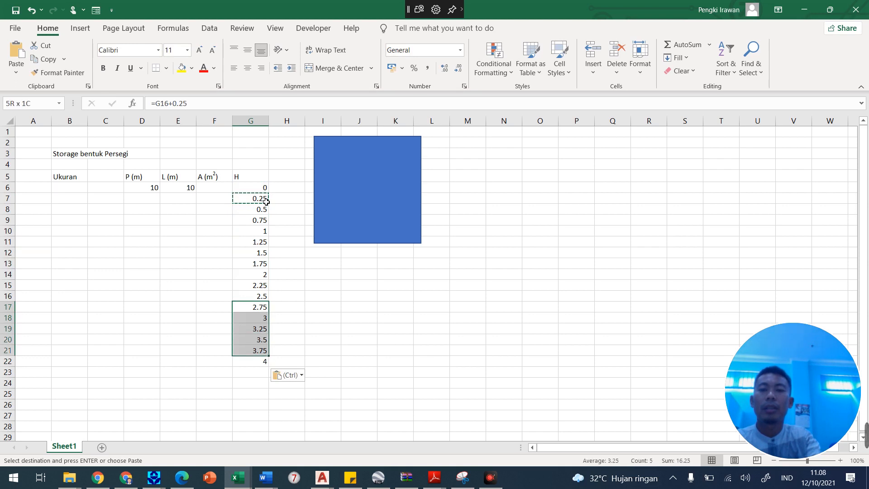
pyautogui.press('Delete')
# Step: Enter 0 in F6 as the first area value of the A (m²) column
pyautogui.press('Left')
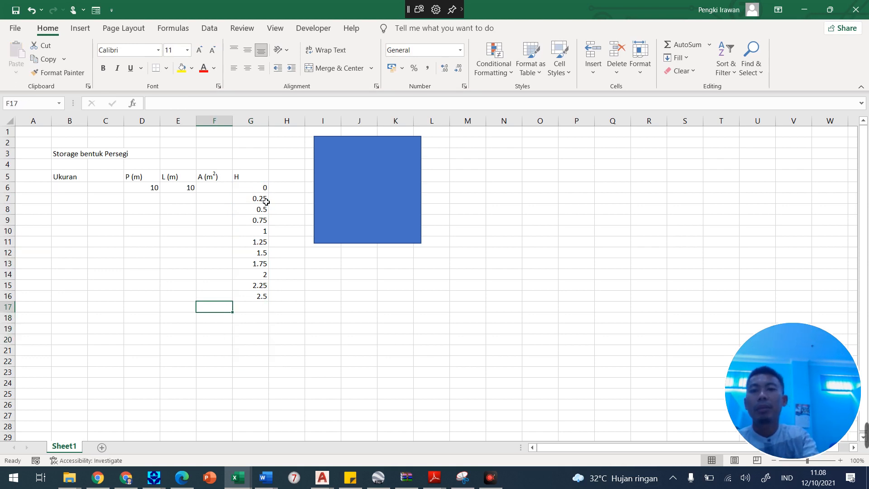
pyautogui.press('Up')
pyautogui.press('Left')
pyautogui.press('Up')
pyautogui.press('Up')
pyautogui.press('Up')
pyautogui.press('Up')
pyautogui.press('Right')
pyautogui.press('Up')
pyautogui.press('Up')
pyautogui.press('Up')
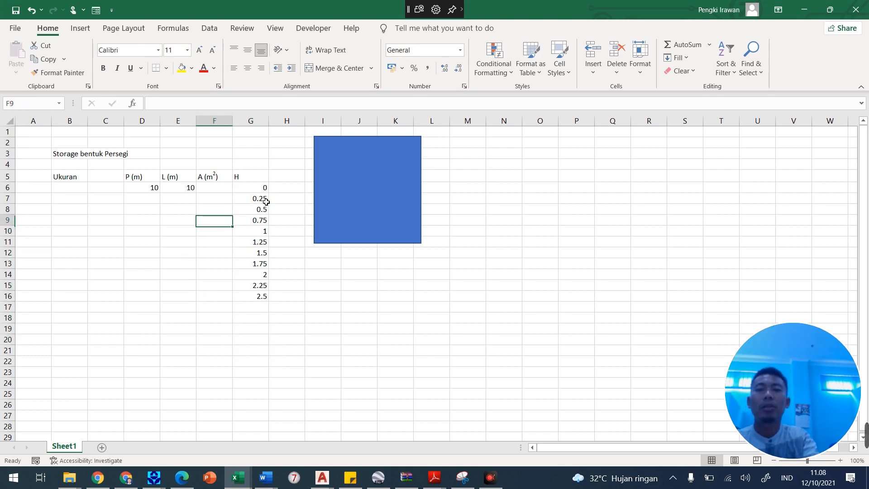
pyautogui.press('Up')
pyautogui.press('Up')
pyautogui.press('Up')
pyautogui.write('0')
pyautogui.press('Return')
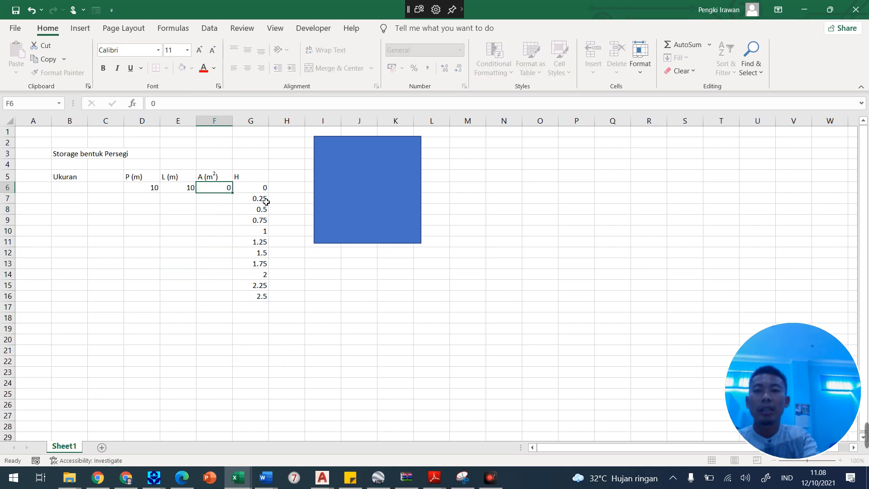
# Step: Copy the P and L dimensions from D6:E6 down through D7:E16
pyautogui.press('Left')
pyautogui.press('Left')
pyautogui.press('Up')
pyautogui.press('Up')
pyautogui.press('Down')
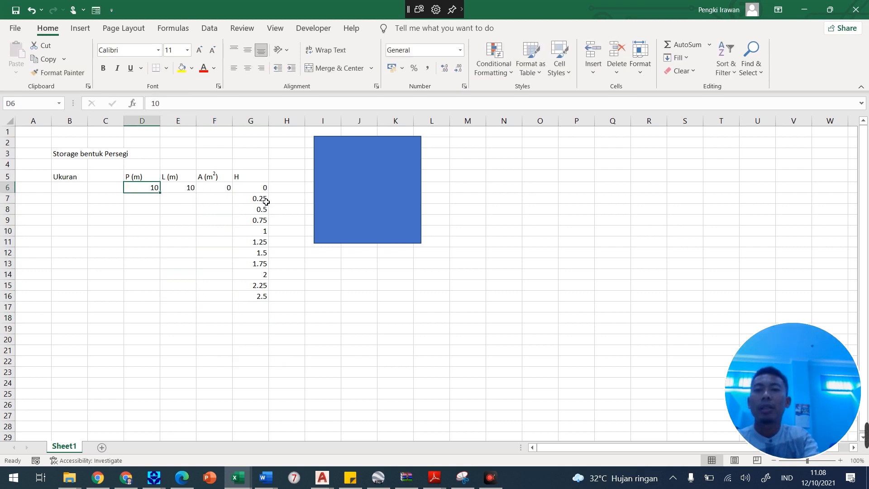
pyautogui.hotkey('shift', 'Right')
pyautogui.hotkey('ctrl', 'c')
pyautogui.press('Down')
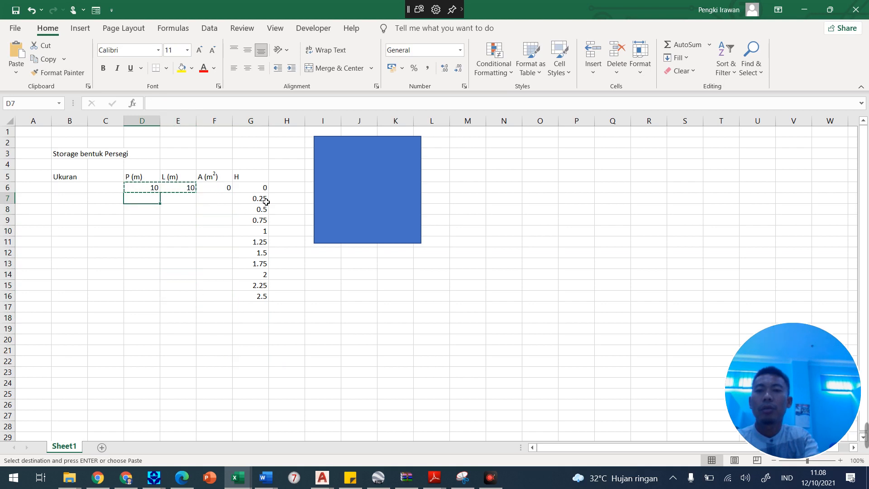
pyautogui.hotkey('shift', 'Down')
pyautogui.hotkey('shift', 'Right')
pyautogui.hotkey('shift', 'Down')
pyautogui.hotkey('shift', 'Down')
pyautogui.hotkey('shift', 'Down')
pyautogui.hotkey('shift', 'Down')
pyautogui.hotkey('shift', 'Down')
pyautogui.hotkey('shift', 'Down')
pyautogui.hotkey('shift', 'Down')
pyautogui.hotkey('shift', 'Down')
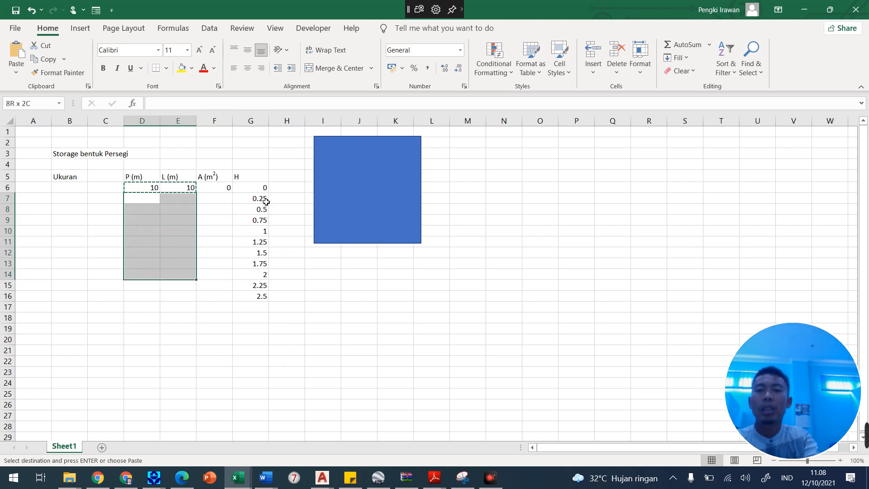
pyautogui.hotkey('ctrl', 'v')
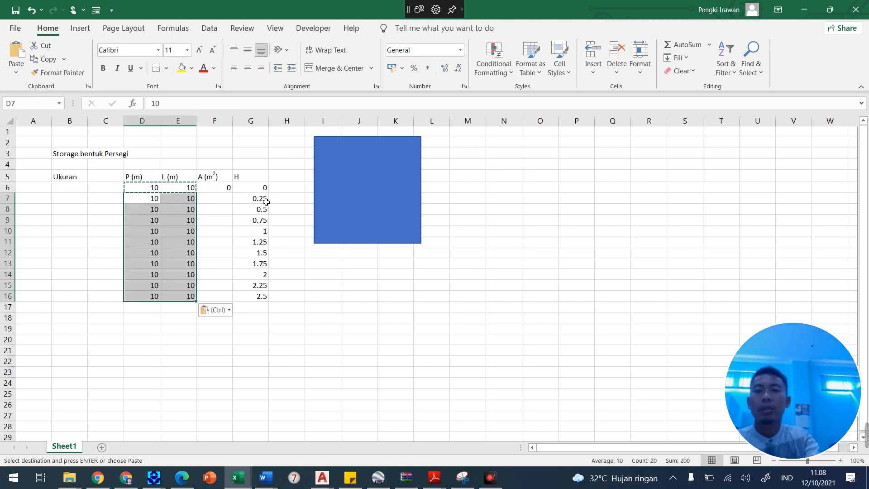
# Step: Enter the area formula =D7*E7 in cell F7
pyautogui.press('Right')
pyautogui.press('Right')
pyautogui.press('Right')
pyautogui.press('Up')
pyautogui.press('Left')
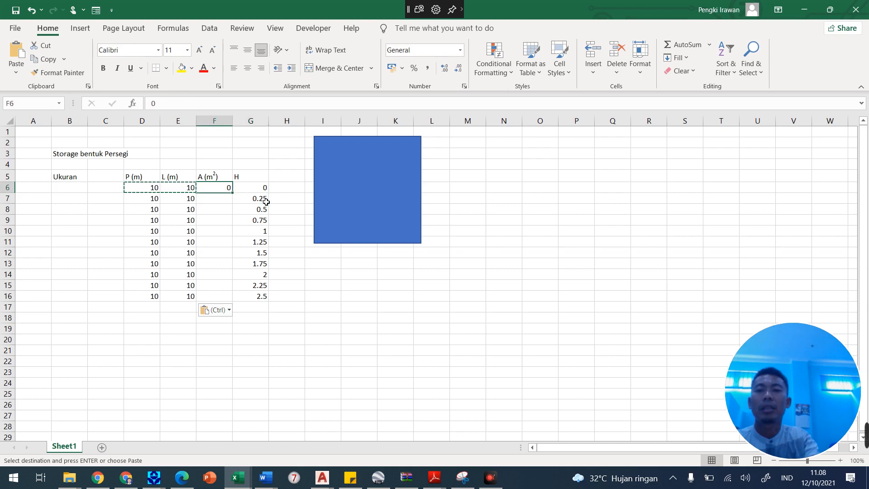
pyautogui.press('Down')
pyautogui.write('=')
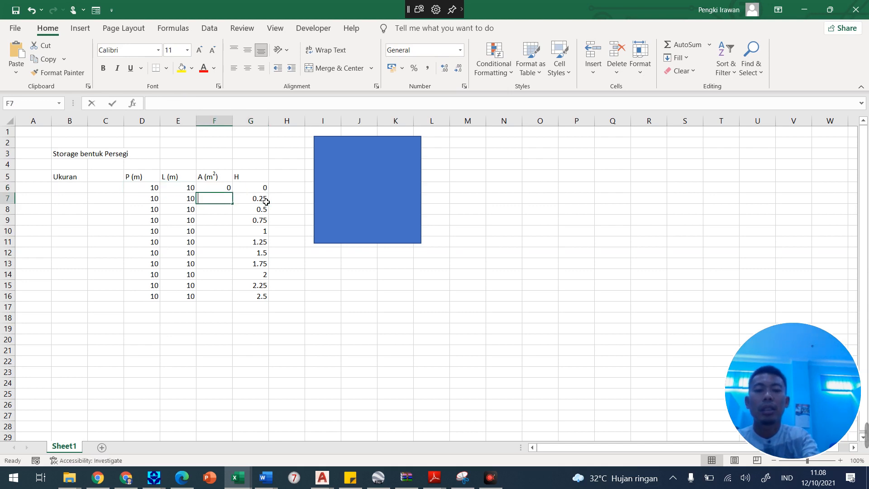
pyautogui.press('Left')
pyautogui.press('Left')
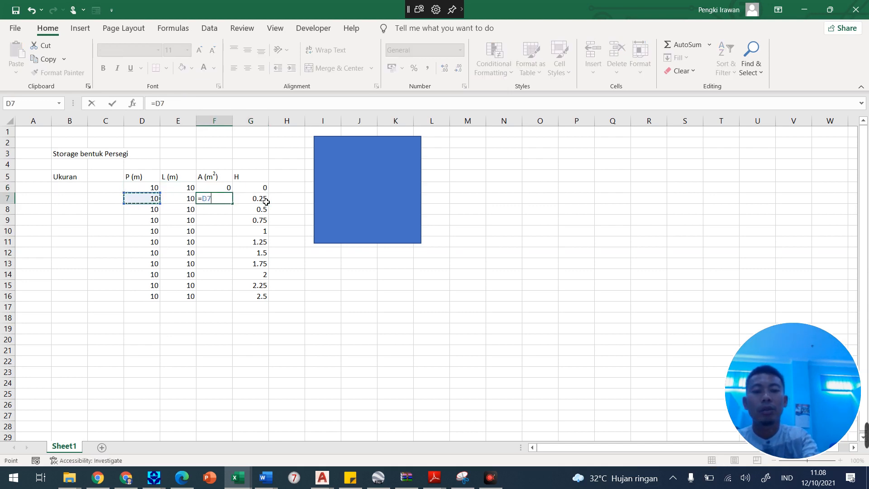
pyautogui.write('*')
pyautogui.press('Left')
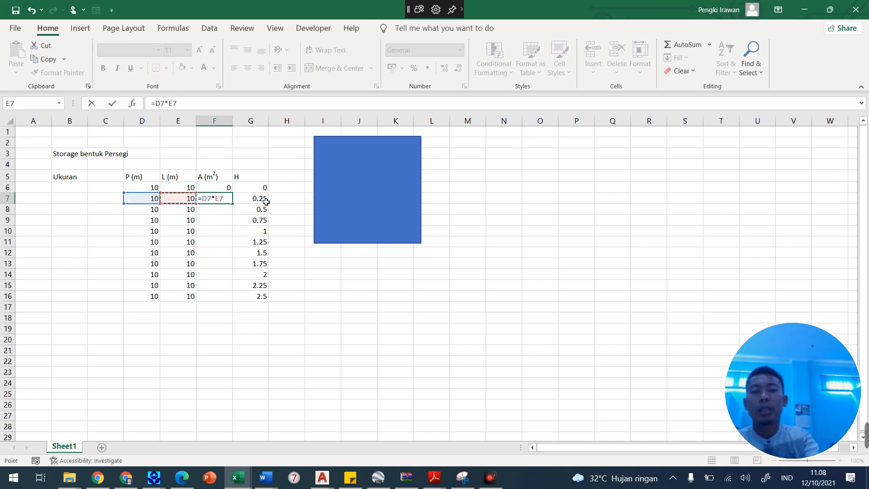
pyautogui.press('Return')
# Step: Copy the F7 area formula down through F8:F16
pyautogui.press('Up')
pyautogui.hotkey('ctrl', 'c')
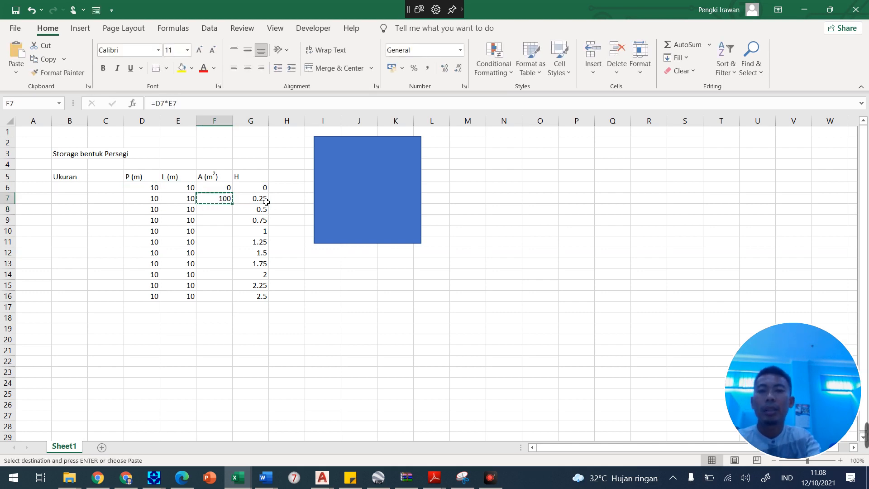
pyautogui.press('Down')
pyautogui.hotkey('shift', 'Down')
pyautogui.hotkey('shift', 'Down')
pyautogui.hotkey('shift', 'Down')
pyautogui.hotkey('shift', 'Down')
pyautogui.hotkey('shift', 'Down')
pyautogui.hotkey('shift', 'Down')
pyautogui.hotkey('shift', 'Down')
pyautogui.hotkey('shift', 'Down')
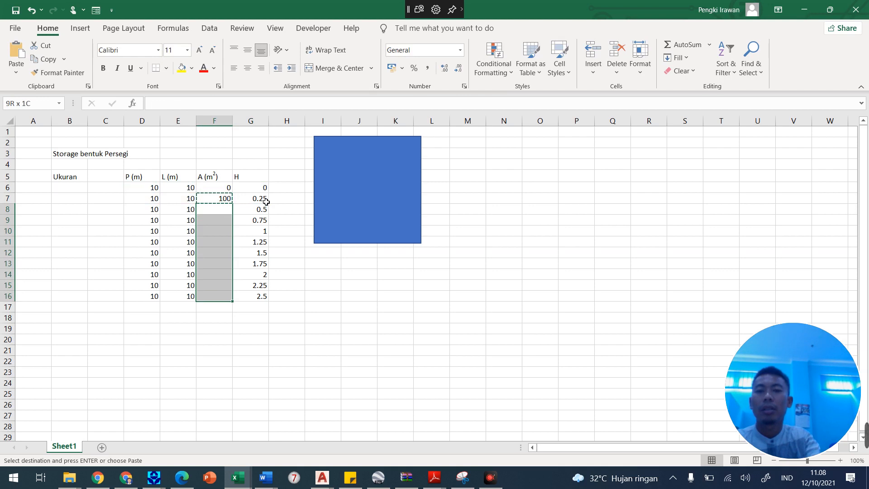
pyautogui.hotkey('ctrl', 'v')
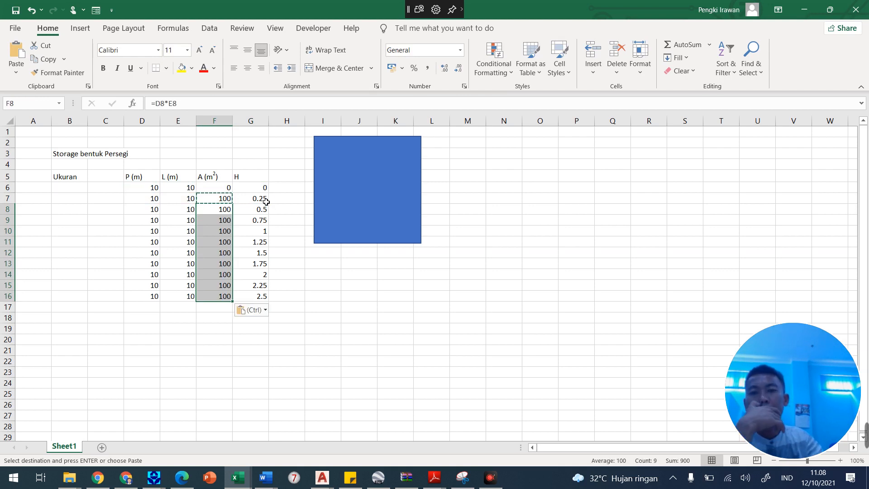
# Step: Move the H column in front of the A (m²) column by cutting column G and inserting it before column F
pyautogui.click(260, 121)
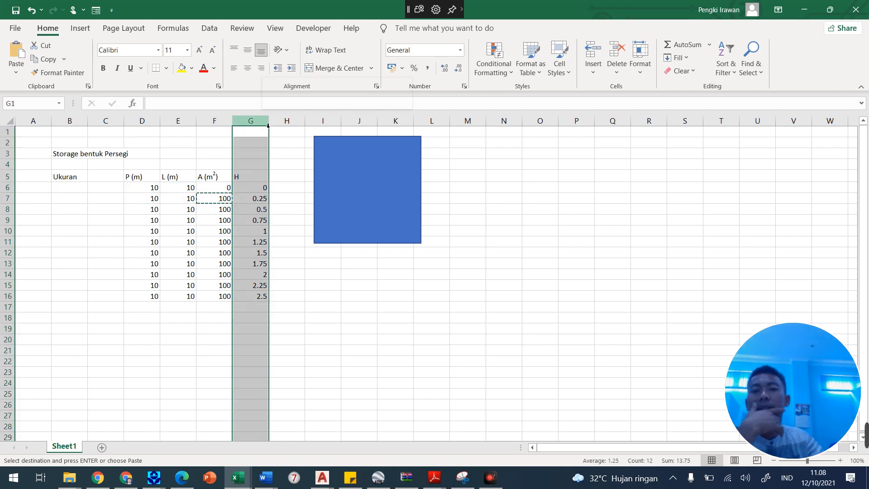
pyautogui.rightClick(263, 120)
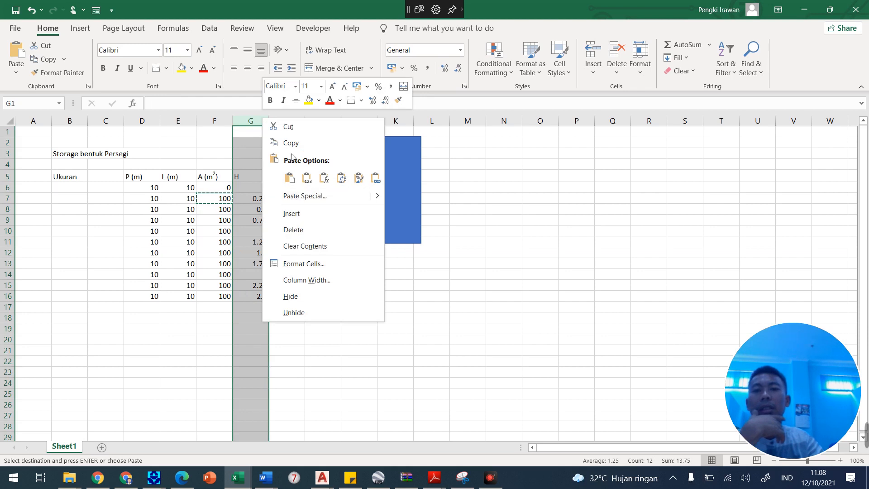
pyautogui.click(287, 127)
pyautogui.click(223, 124)
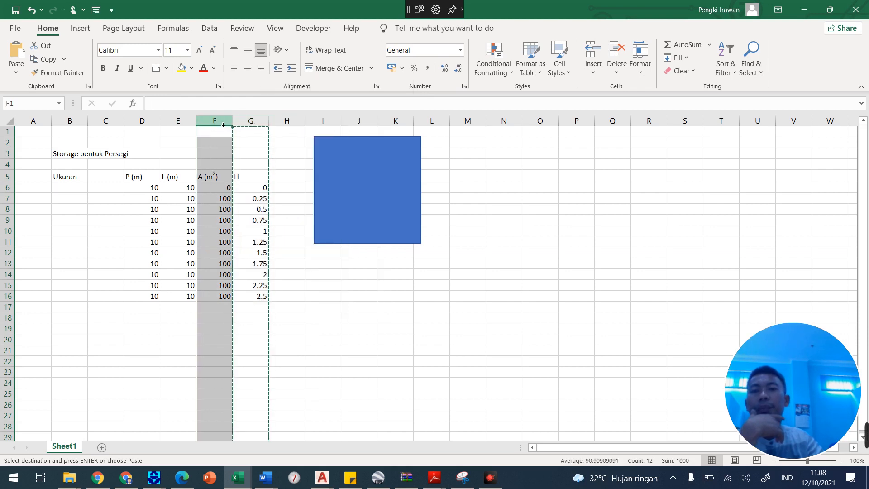
pyautogui.rightClick(222, 121)
pyautogui.click(274, 214)
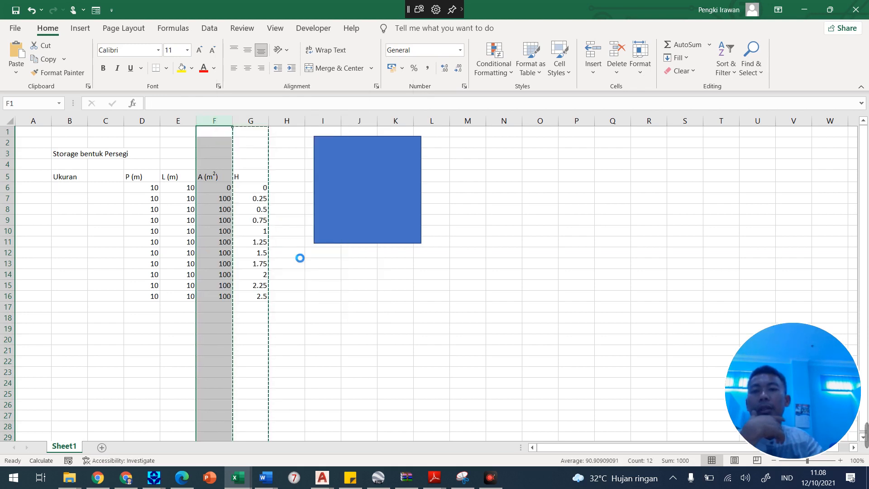
pyautogui.click(355, 306)
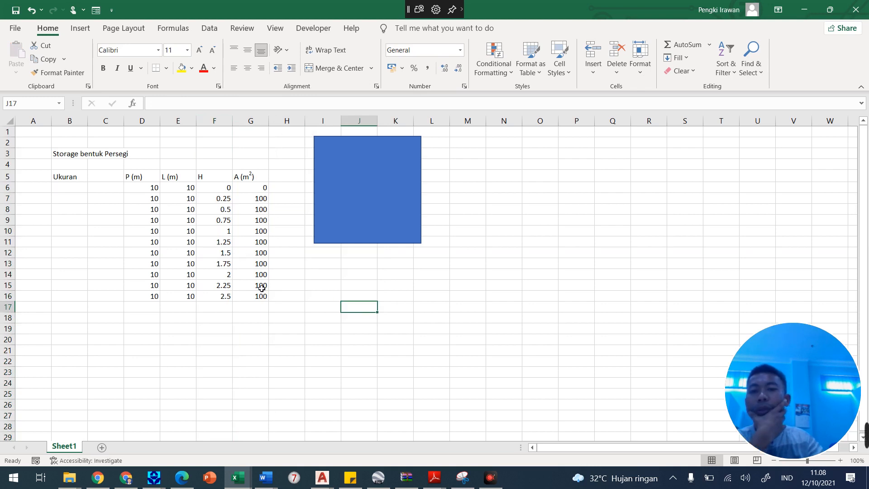
# Step: Display the H values in F7:F16 and the zeros in F6:G6 with two decimal places
pyautogui.moveTo(229, 199); pyautogui.dragTo(233, 294)
pyautogui.click(444, 68)
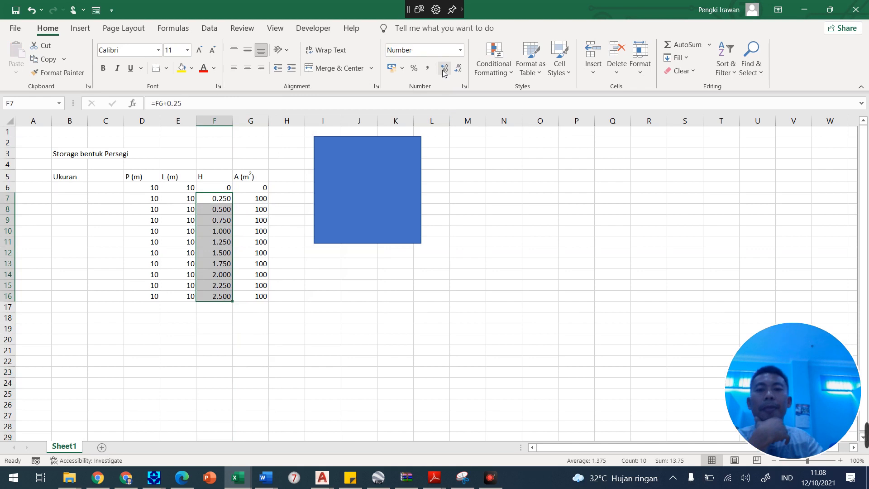
pyautogui.click(458, 68)
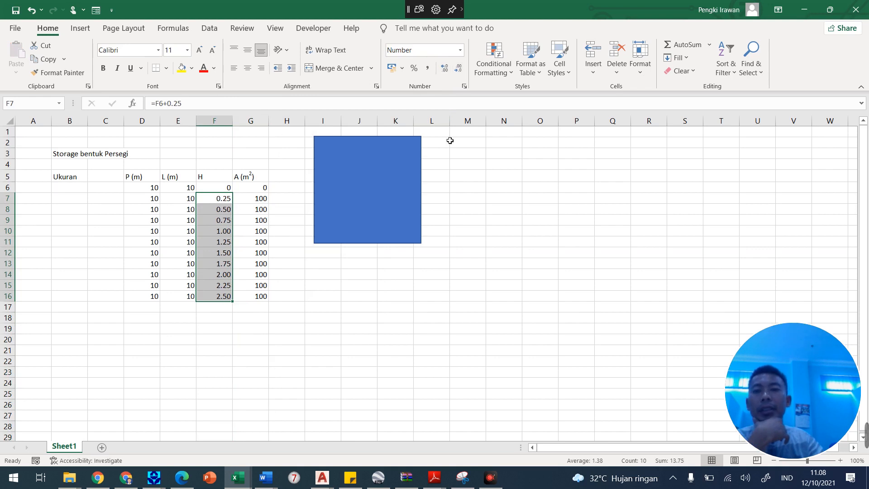
pyautogui.moveTo(224, 187); pyautogui.dragTo(265, 188)
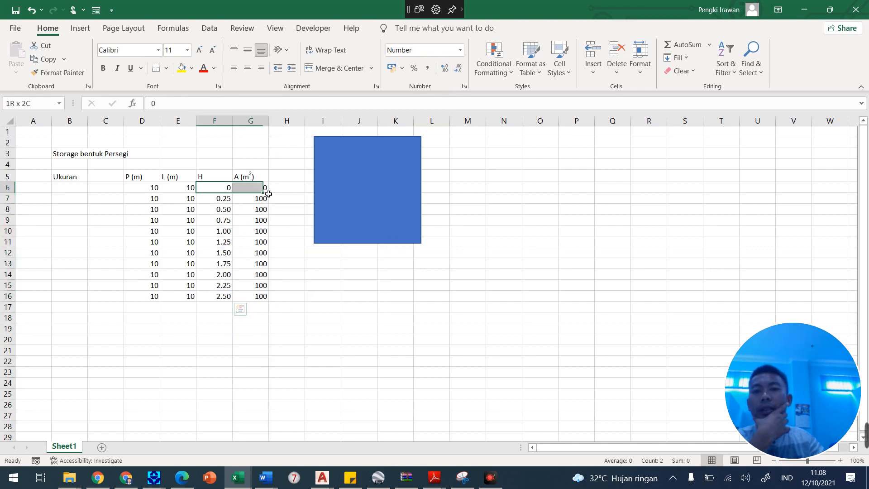
pyautogui.click(444, 68)
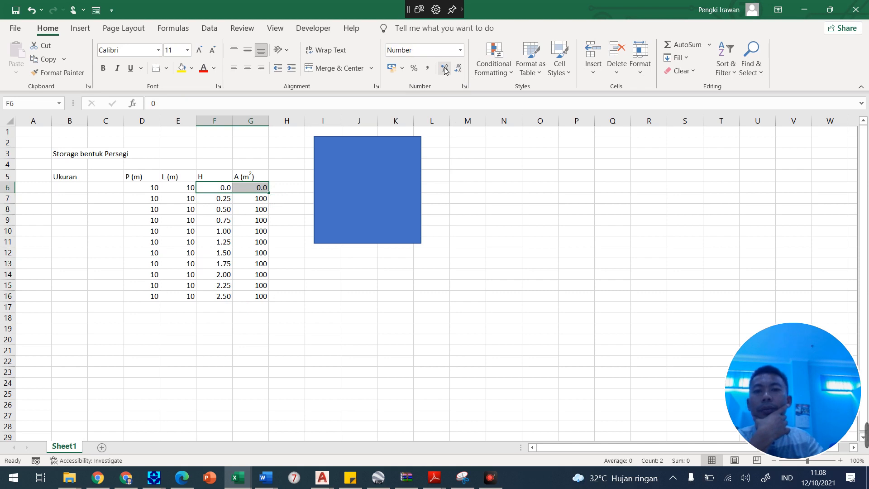
pyautogui.click(445, 68)
pyautogui.click(368, 344)
# Step: Switch to SWMM and open the properties of storage unit Storage1
pyautogui.hotkey('alt', 'Tab')
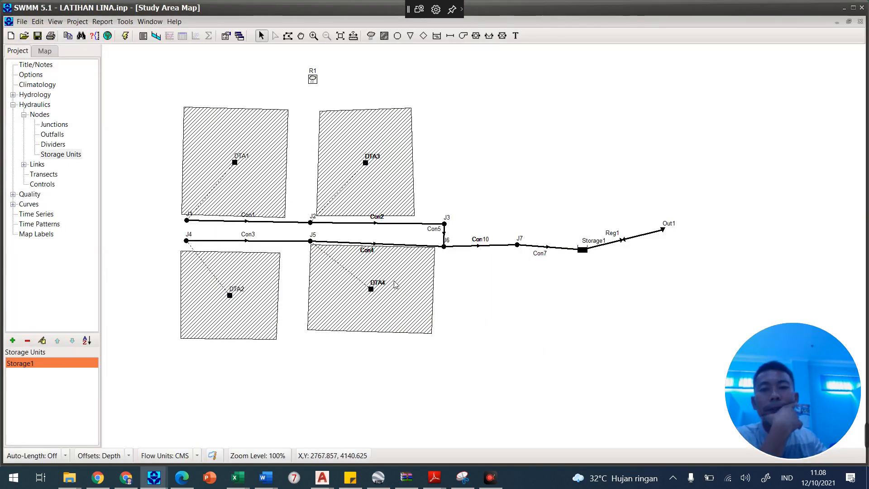
pyautogui.doubleClick(583, 250)
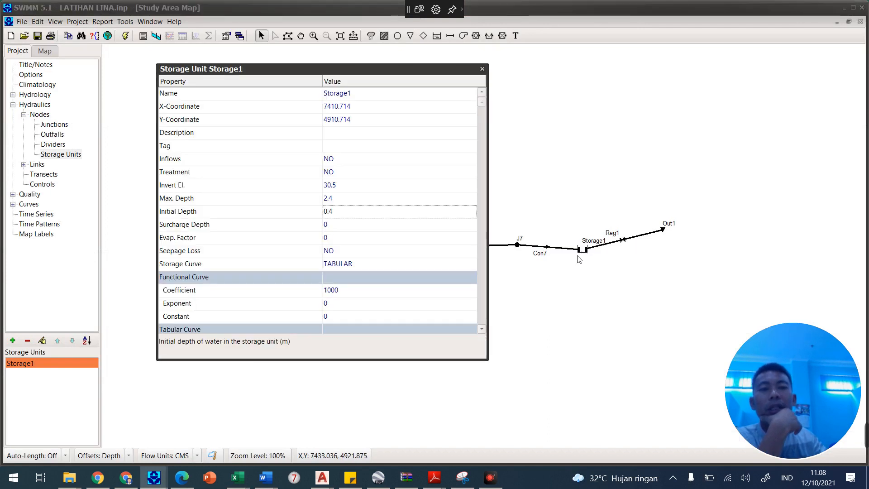
pyautogui.click(481, 69)
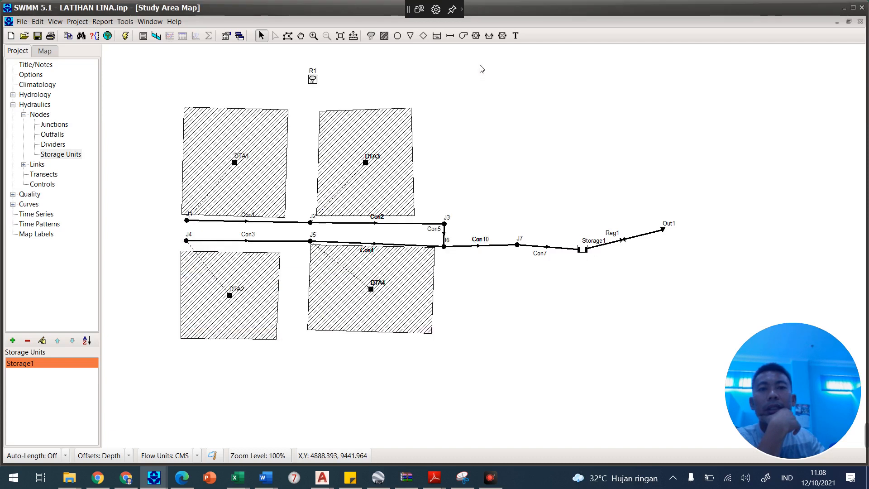
pyautogui.click(436, 36)
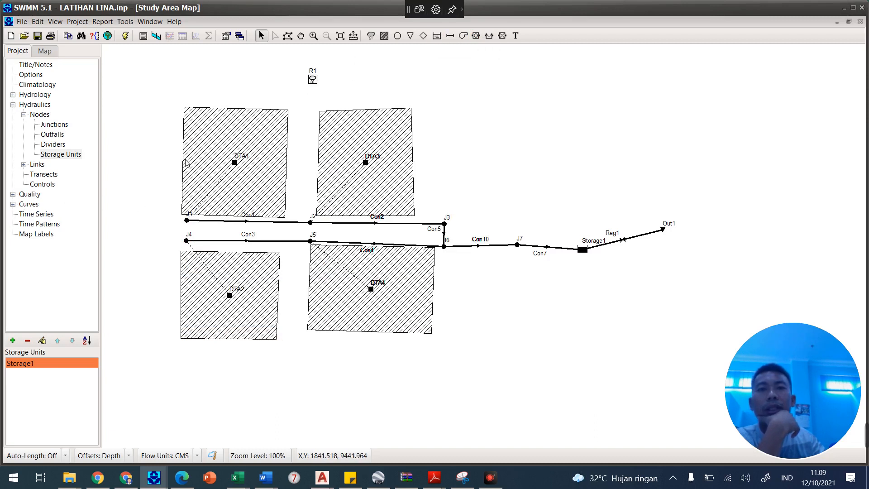
pyautogui.doubleClick(34, 363)
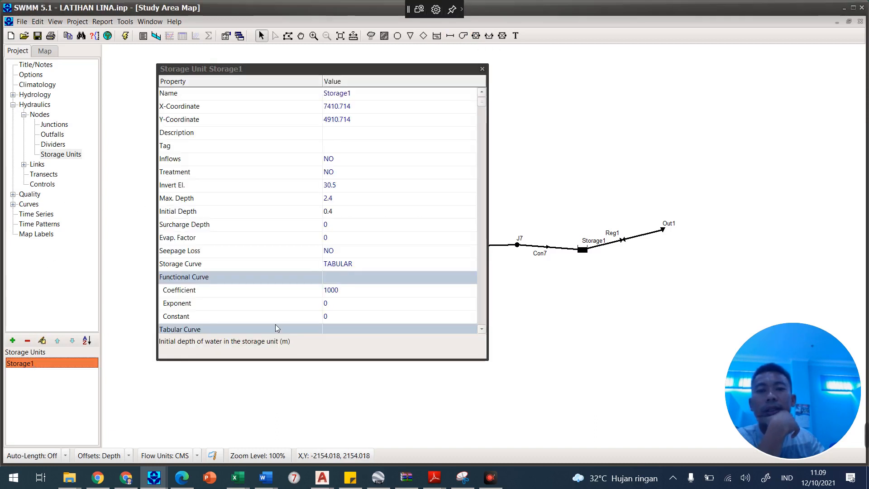
# Step: Set Storage1's Storage Curve method to TABULAR
pyautogui.click(347, 265)
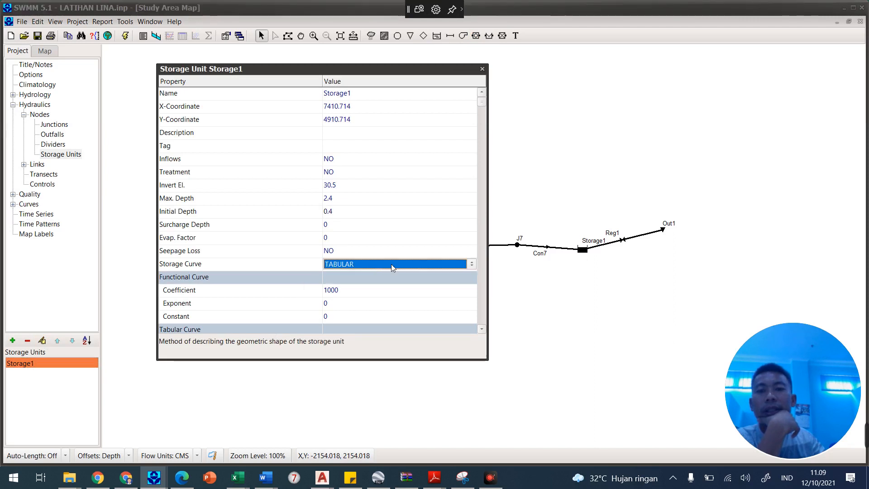
pyautogui.click(471, 264)
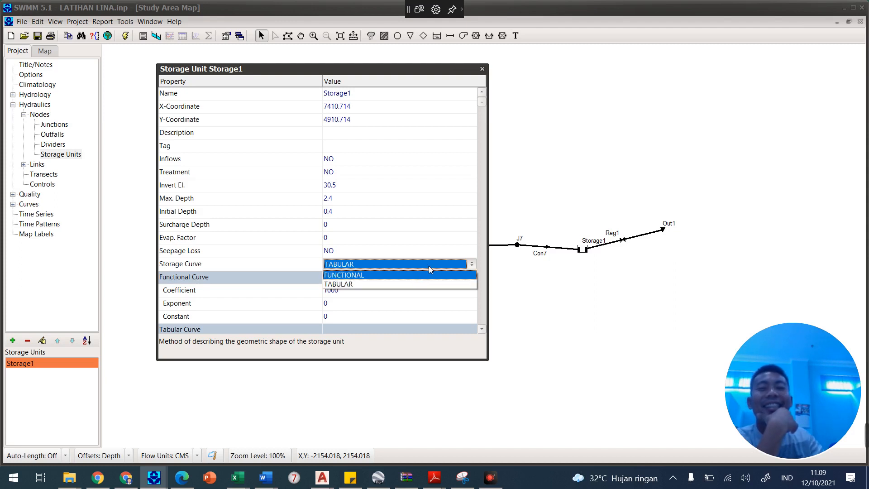
pyautogui.click(439, 285)
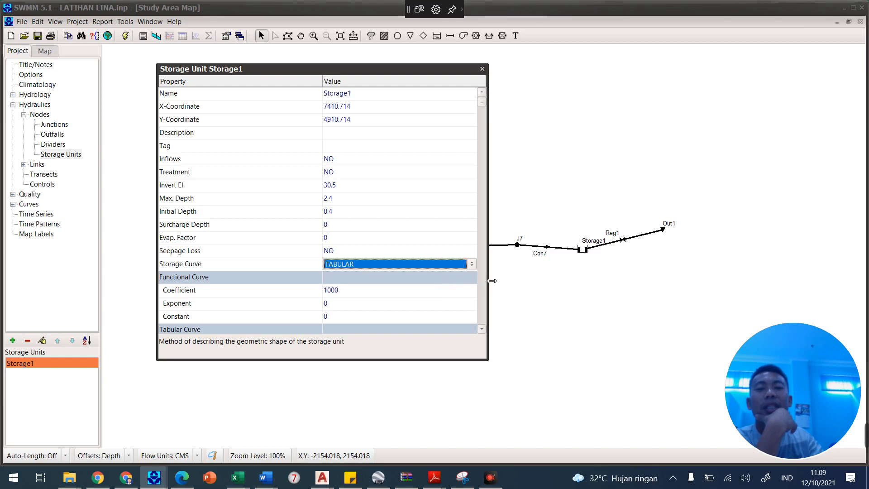
# Step: Clear the tabular Curve Name of storage unit Storage1 and close its properties
pyautogui.click(481, 330)
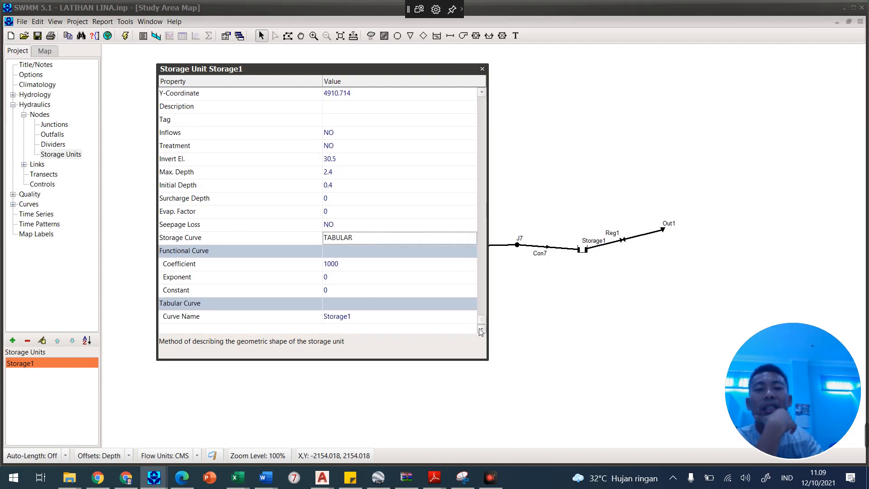
pyautogui.click(453, 319)
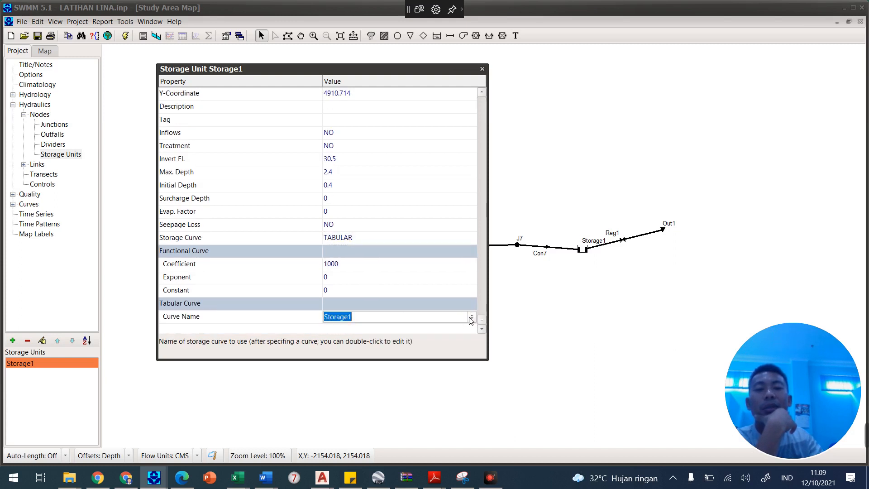
pyautogui.click(470, 317)
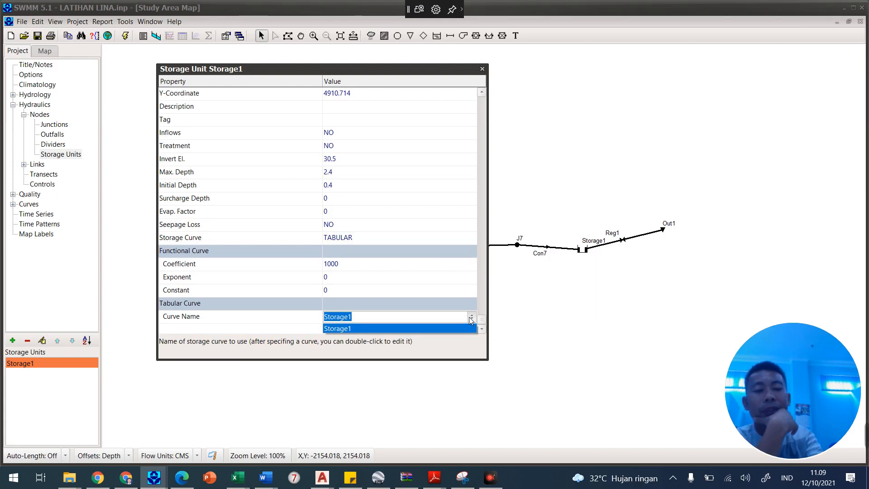
pyautogui.press('BackSpace')
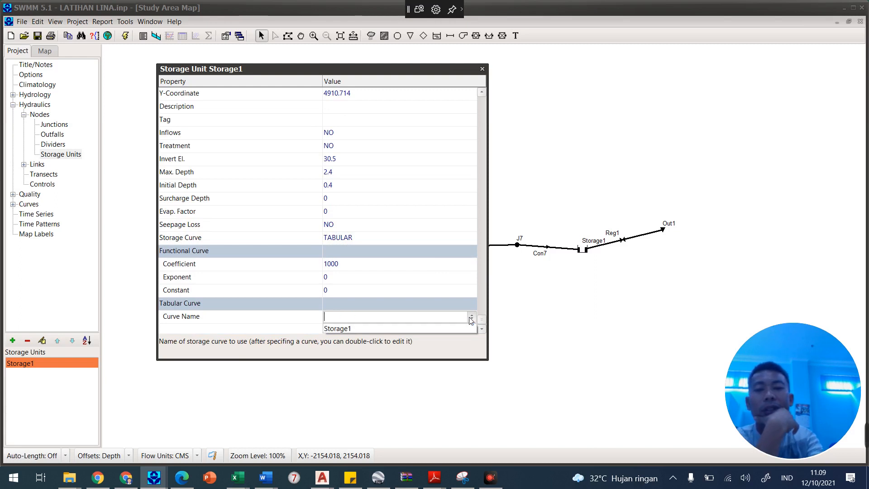
pyautogui.click(460, 292)
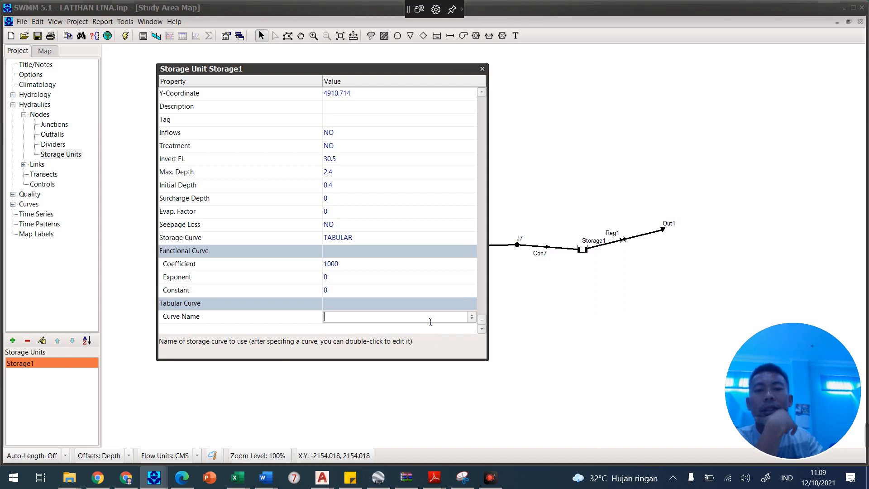
pyautogui.click(483, 68)
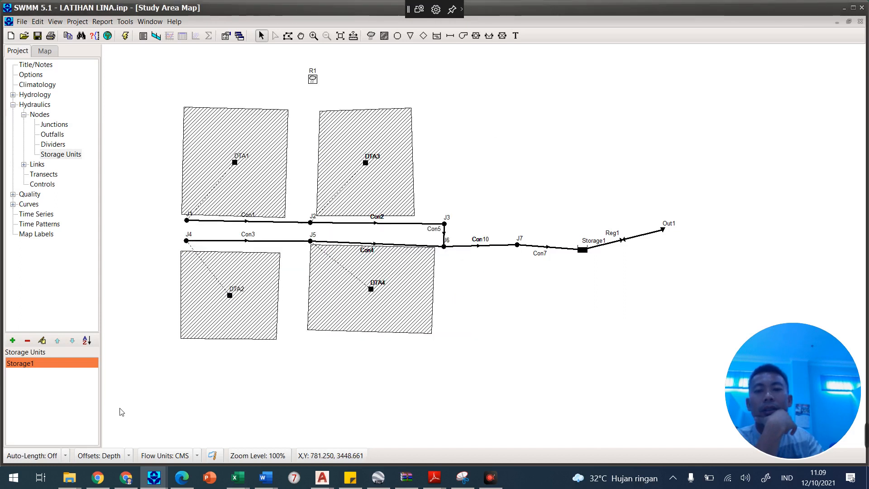
# Step: Reopen Storage1's properties, check which tabular curve names are available, and close the properties
pyautogui.doubleClick(41, 363)
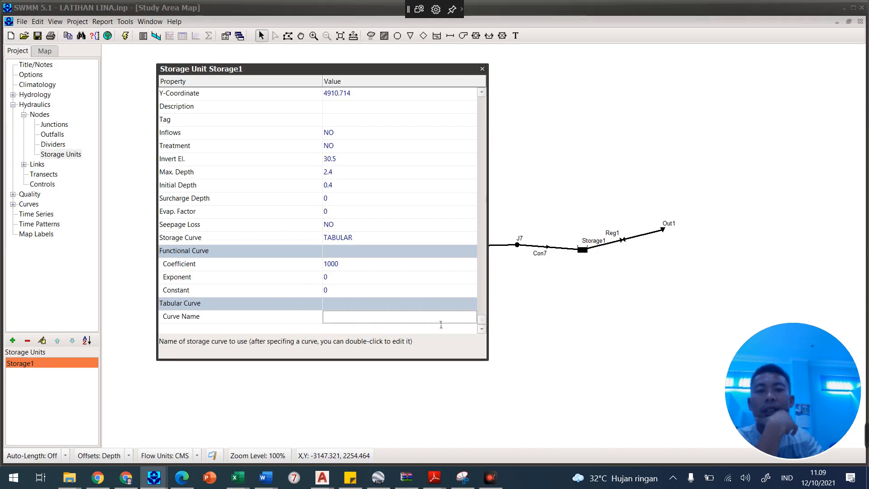
pyautogui.click(472, 319)
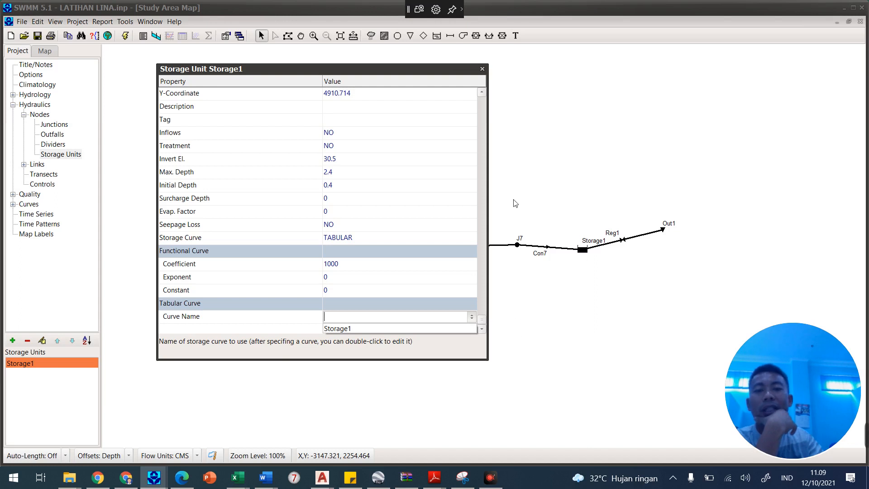
pyautogui.click(482, 71)
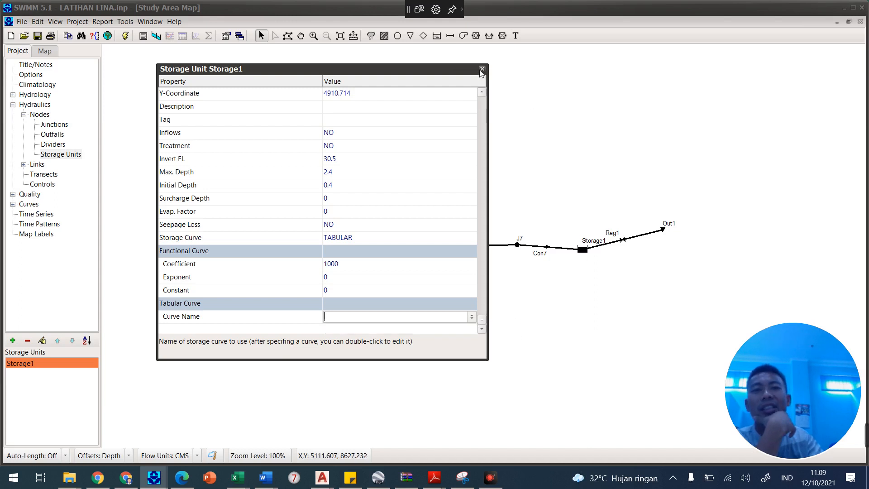
pyautogui.click(482, 69)
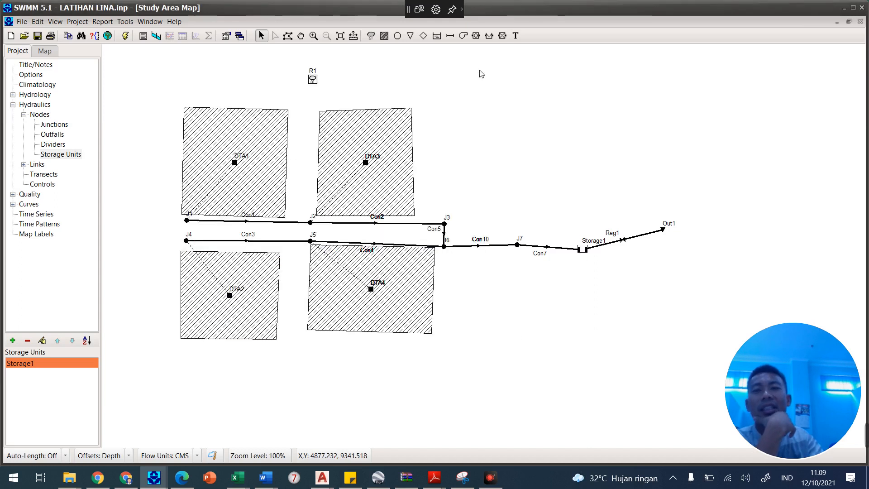
# Step: Start a new storage curve from the project's Storage Curves category
pyautogui.click(12, 204)
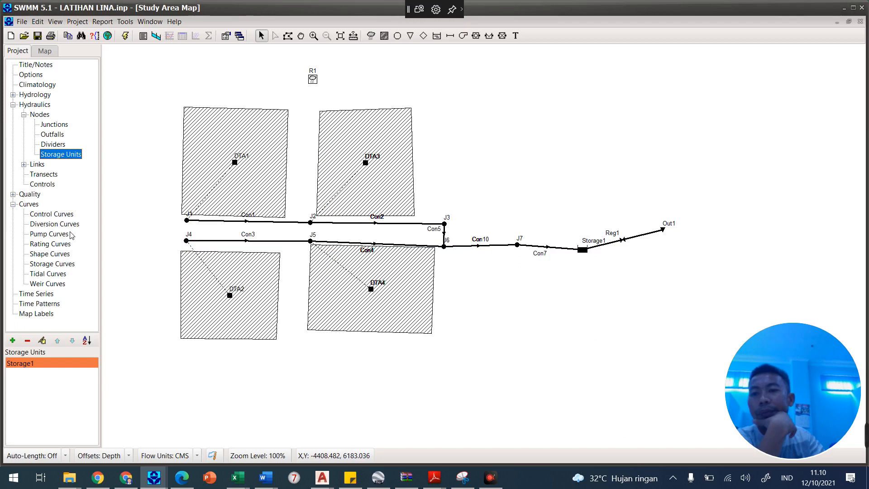
pyautogui.click(68, 263)
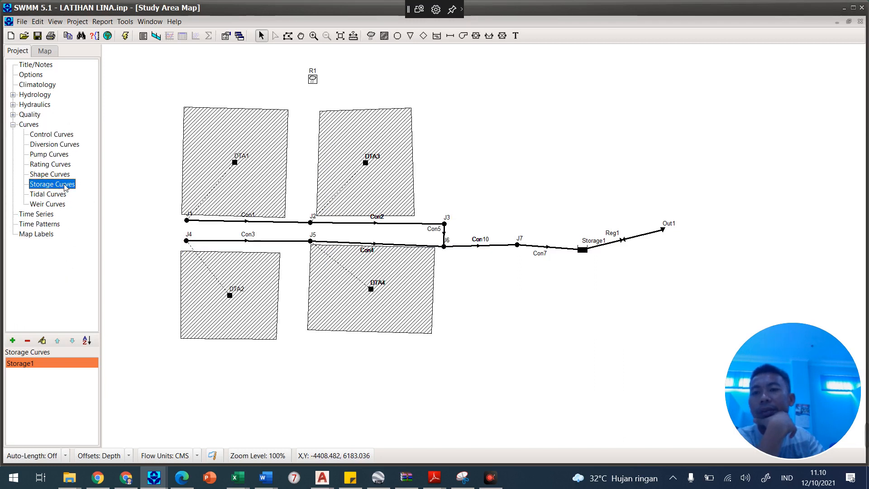
pyautogui.click(12, 341)
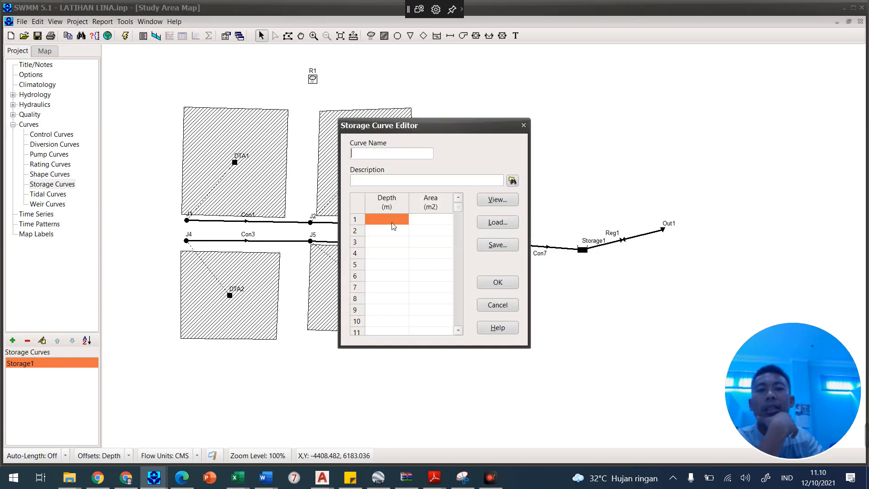
# Step: Switch to Excel, set the length P in D6 to 20, and link D7 to it with =D6
pyautogui.hotkey('alt', 'Tab')
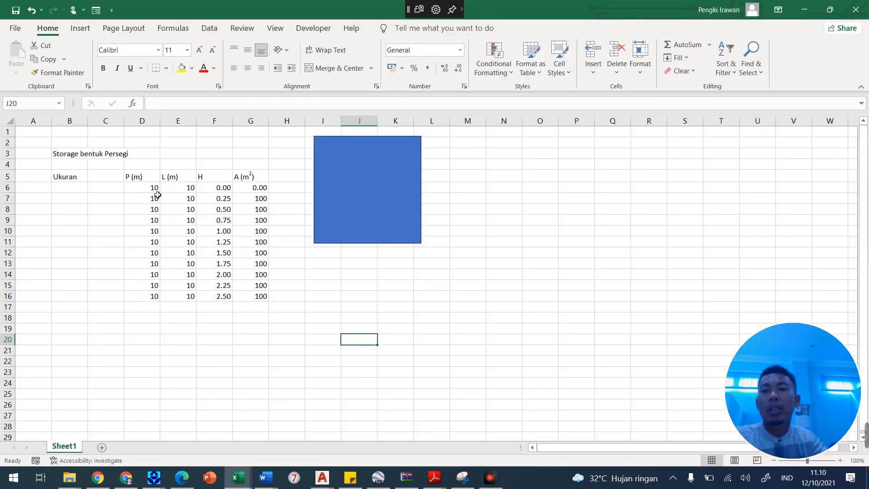
pyautogui.click(155, 193)
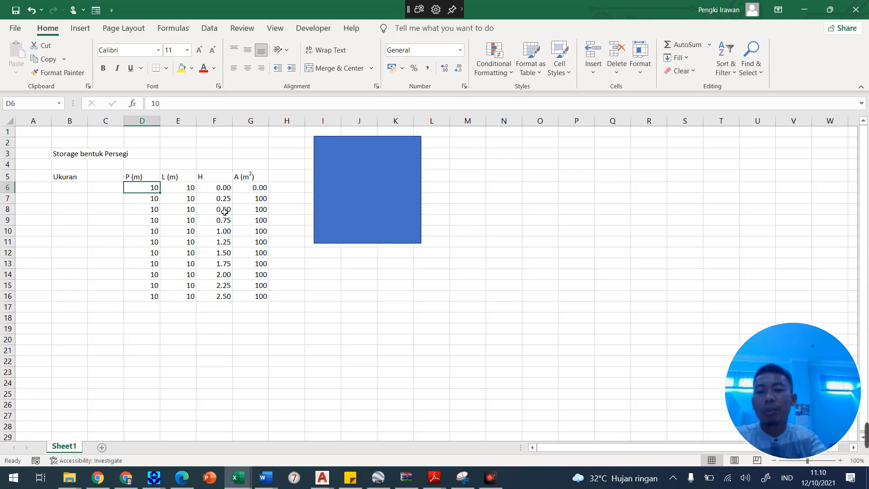
pyautogui.write('20')
pyautogui.press('Return')
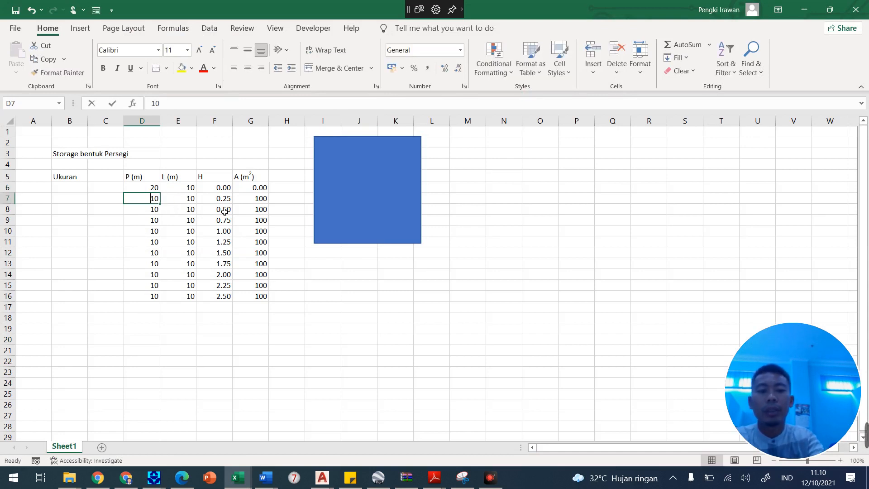
pyautogui.write('=D6')
pyautogui.hotkey('ctrl', 'Return')
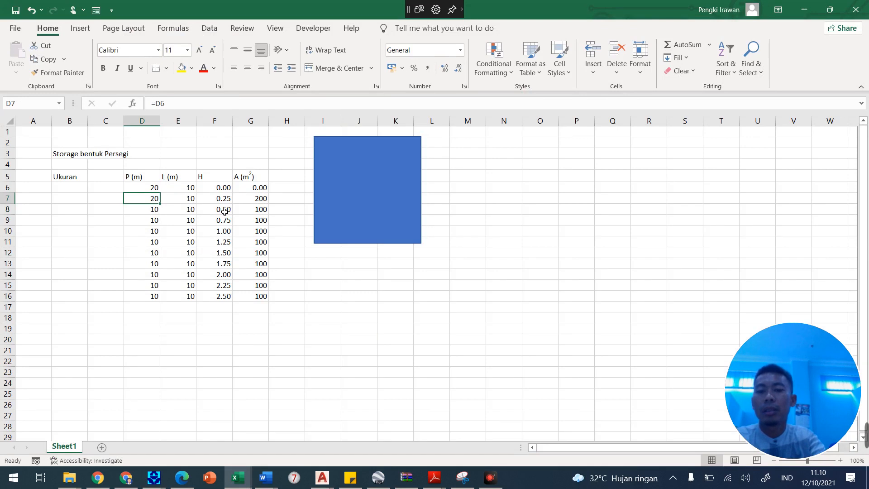
# Step: Copy the D7 formula down the P (m) column to D8:D16
pyautogui.hotkey('ctrl', 'c')
pyautogui.press('Down')
pyautogui.hotkey('shift', 'Down')
pyautogui.hotkey('shift', 'Down')
pyautogui.hotkey('shift', 'Down')
pyautogui.hotkey('ctrl', 'shift', 'Down')
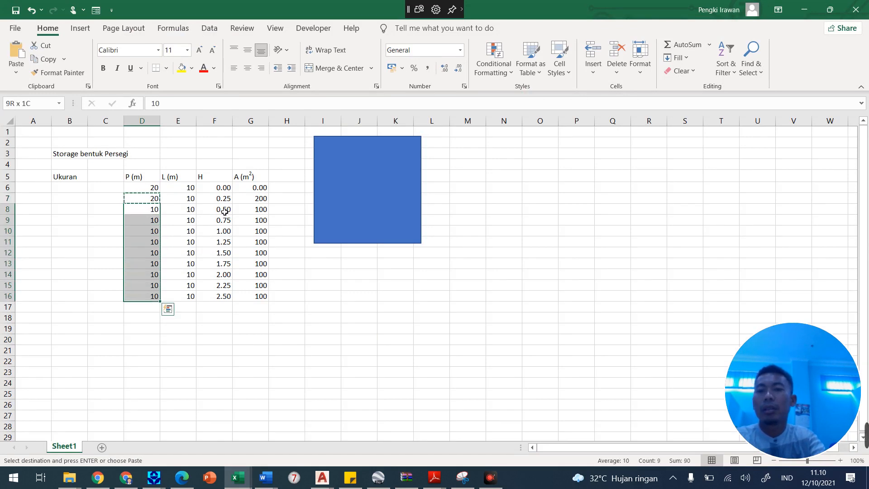
pyautogui.hotkey('ctrl', 'v')
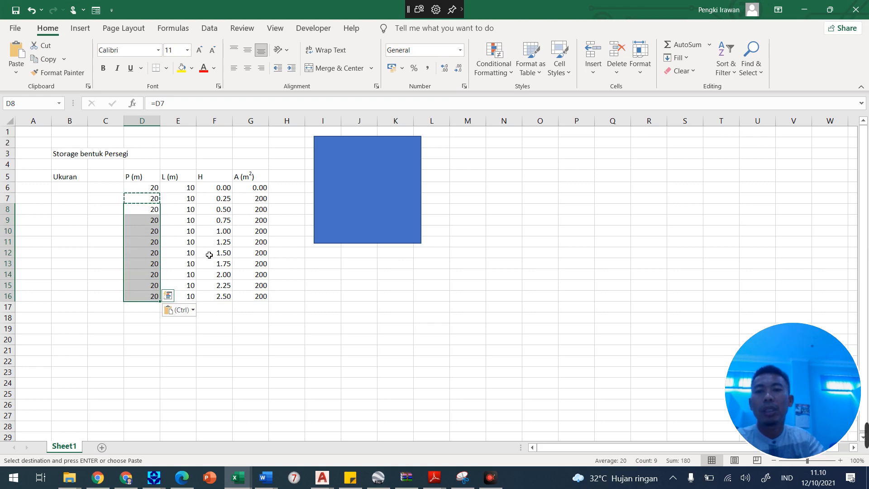
pyautogui.click(333, 307)
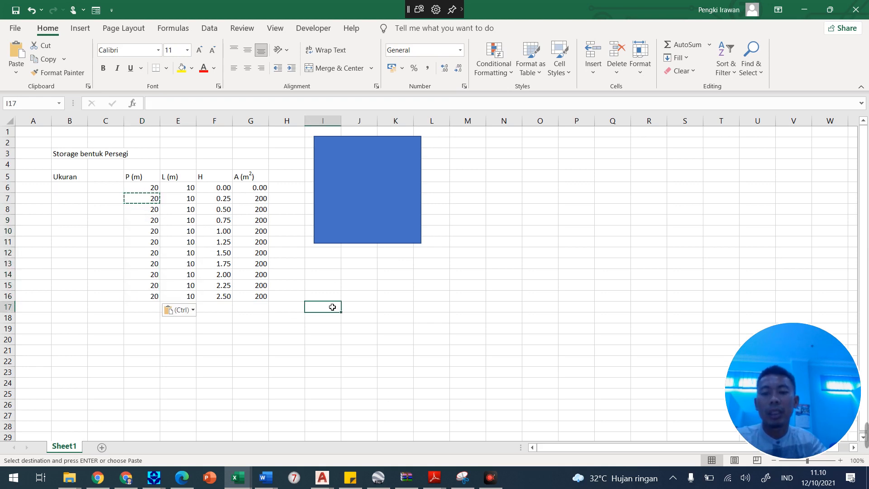
# Step: Switch to SWMM and name the new storage curve Storage2
pyautogui.hotkey('alt', 'Tab')
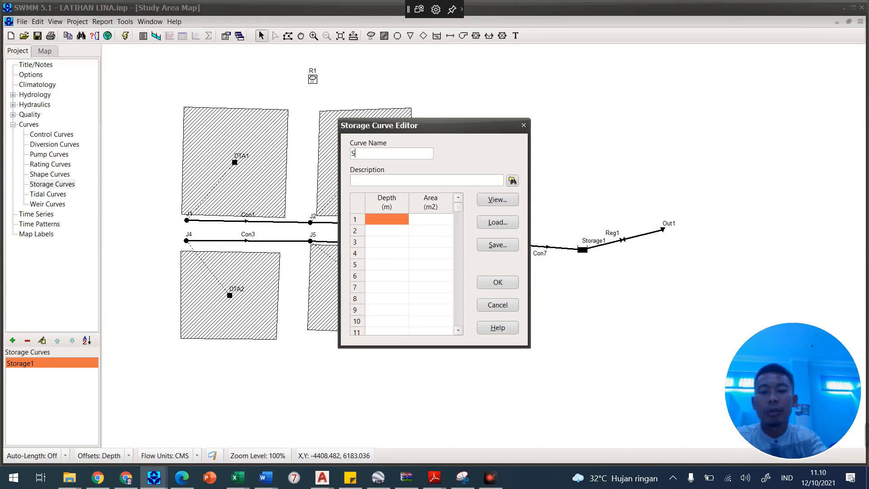
pyautogui.write('e2')
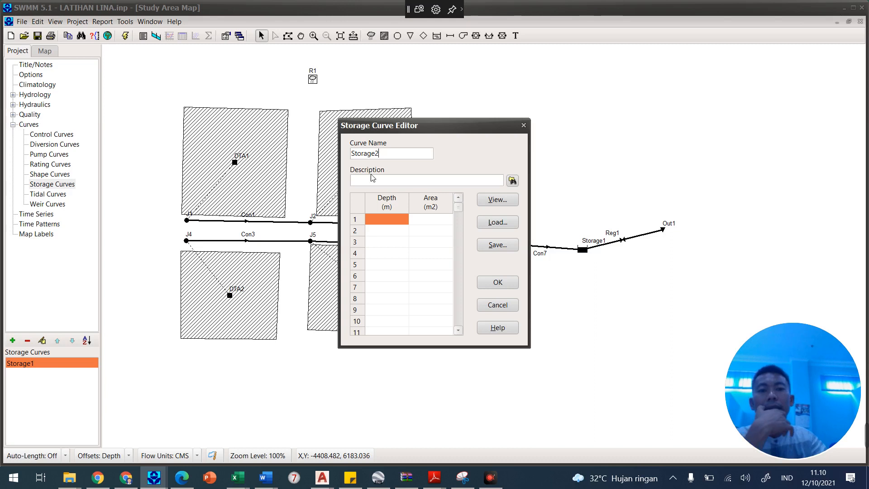
# Step: Copy the H and A values in F6:G16 from Excel and paste them into the Storage2 curve's depth-area table in SWMM
pyautogui.hotkey('alt', 'Tab')
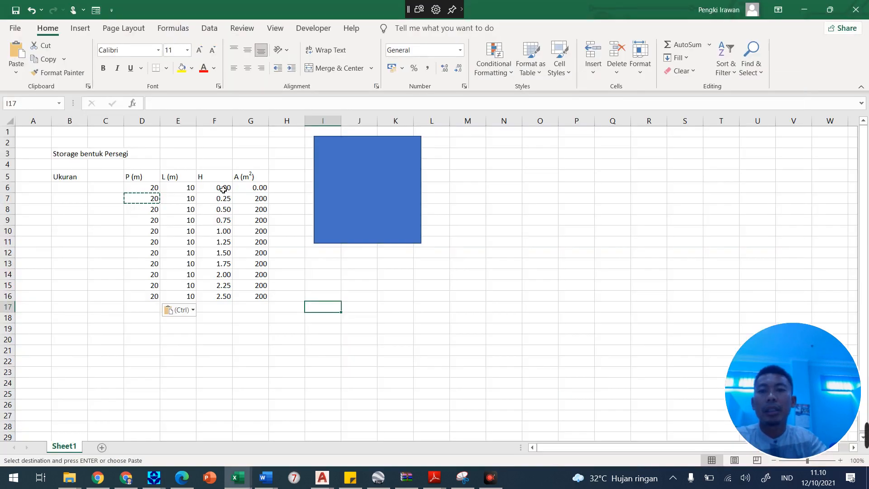
pyautogui.moveTo(223, 188); pyautogui.dragTo(262, 301)
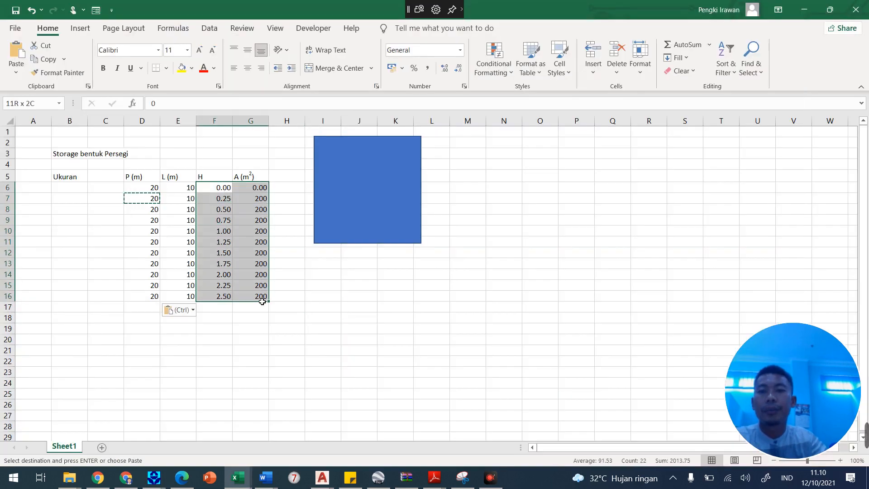
pyautogui.hotkey('ctrl', 'c')
pyautogui.hotkey('alt', 'Tab')
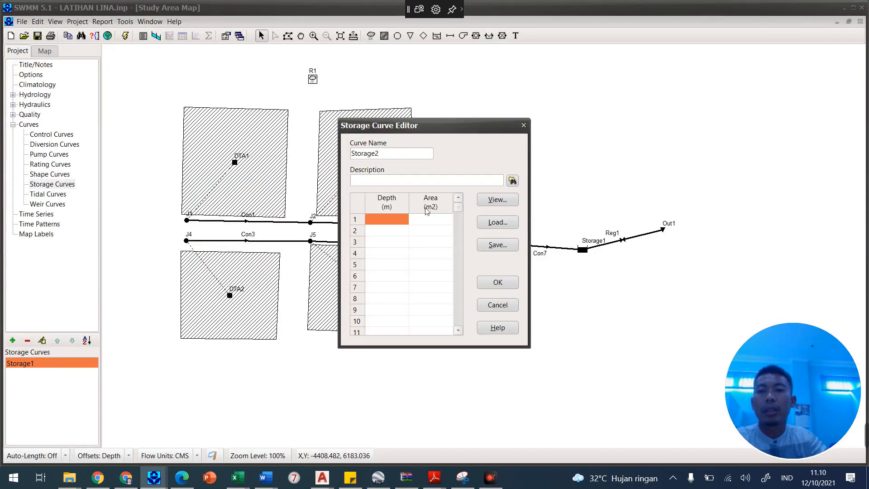
pyautogui.rightClick(395, 221)
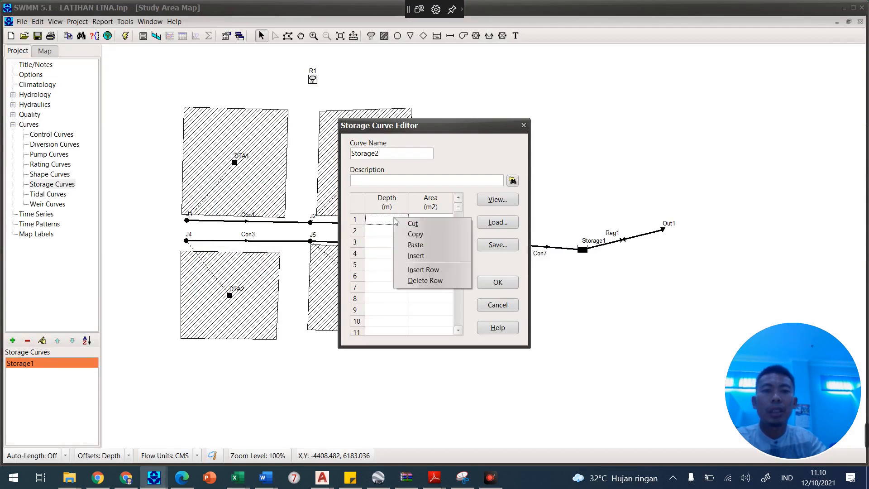
pyautogui.click(409, 245)
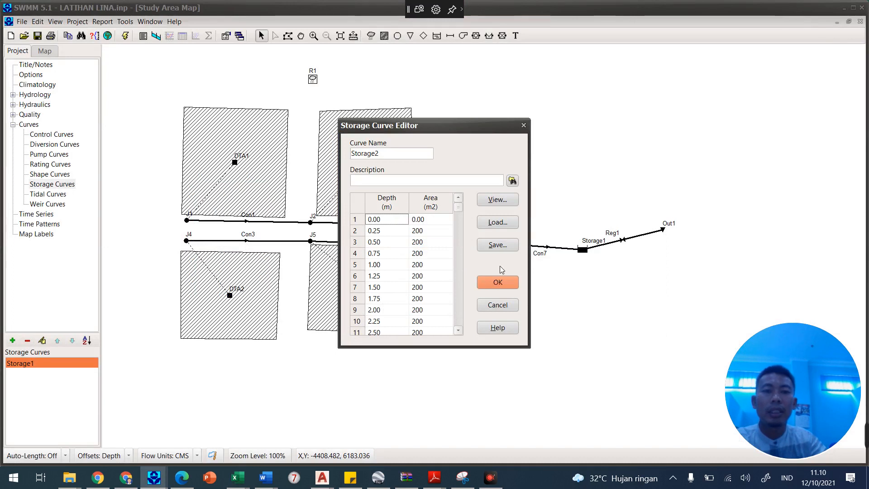
# Step: Preview the Storage2 curve plot and accept the new storage curve
pyautogui.click(497, 200)
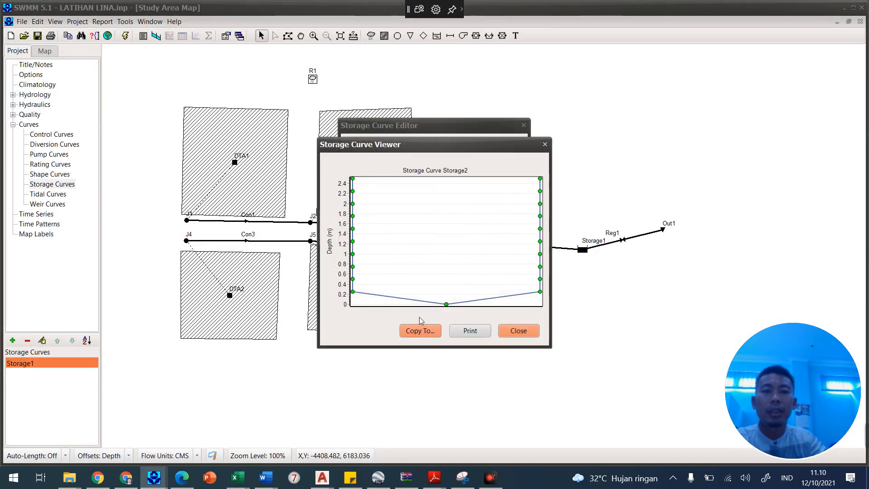
pyautogui.click(520, 331)
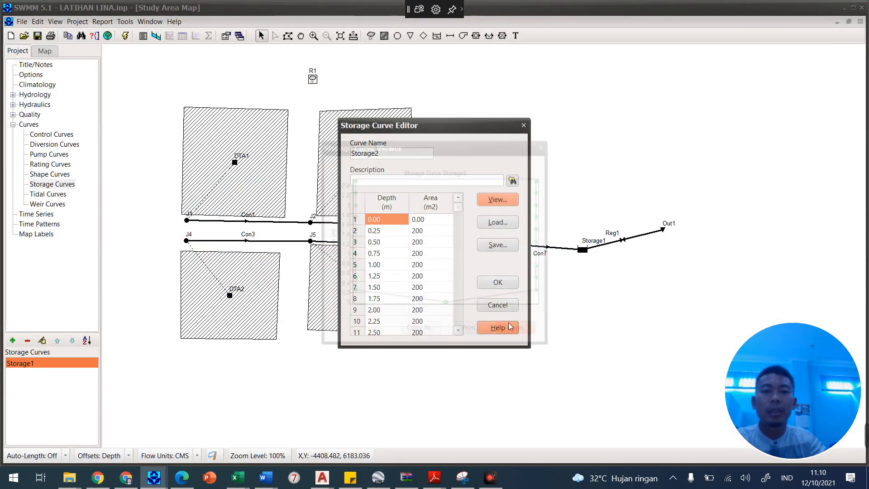
pyautogui.click(497, 282)
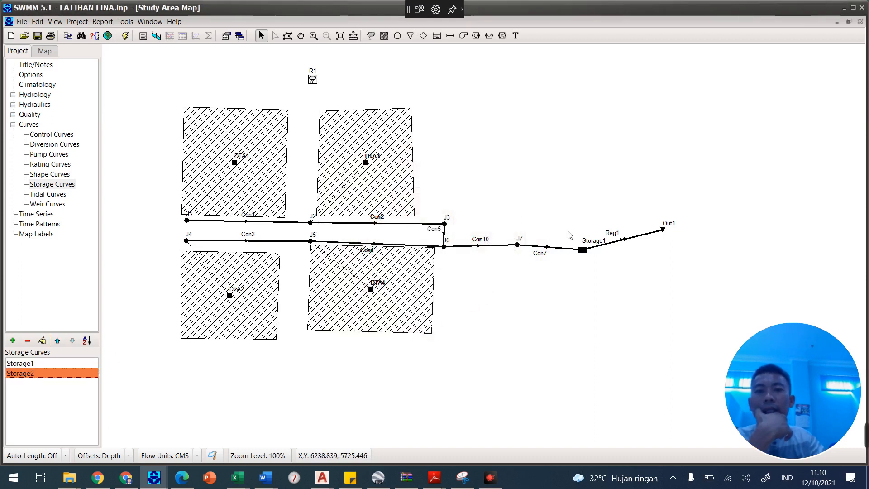
# Step: Set the tabular Curve Name of storage unit Storage1 to Storage2 and close its properties
pyautogui.doubleClick(582, 251)
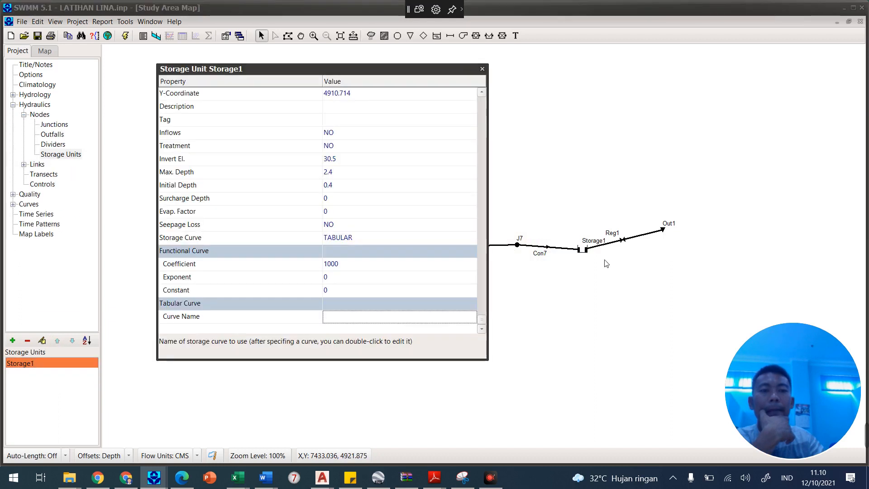
pyautogui.click(472, 316)
pyautogui.click(416, 337)
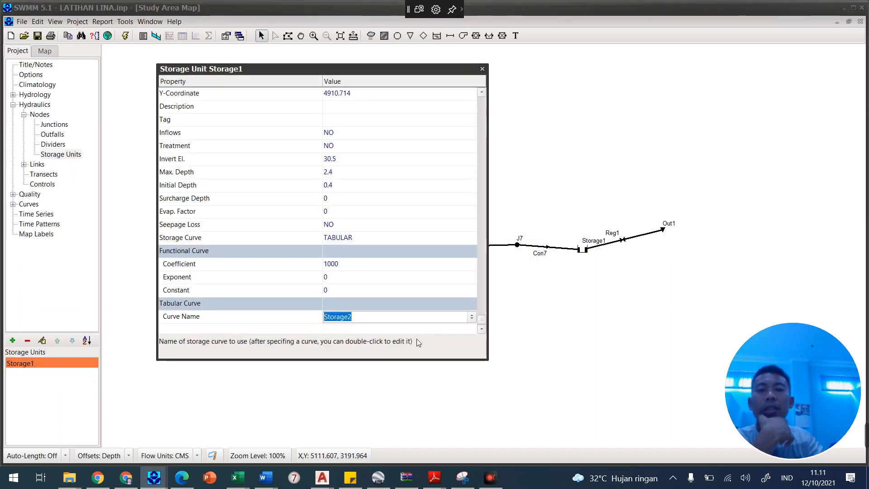
pyautogui.click(482, 69)
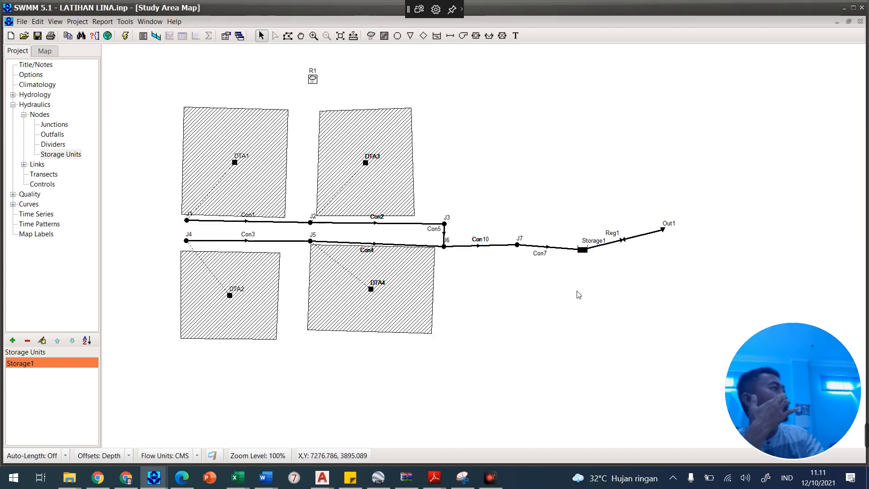
# Step: Delete the orifice Reg1 between Storage1 and Out1, and move outfall Out1 roughly level with Storage1
pyautogui.click(623, 240)
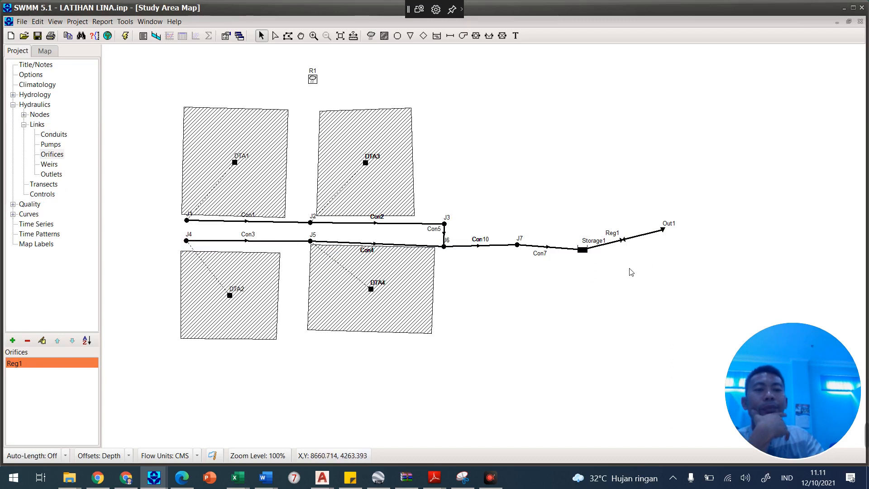
pyautogui.press('Delete')
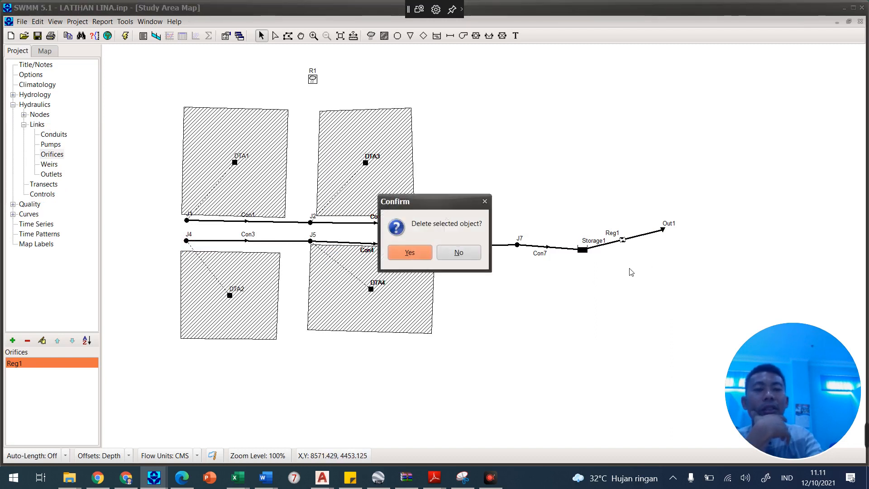
pyautogui.press('Return')
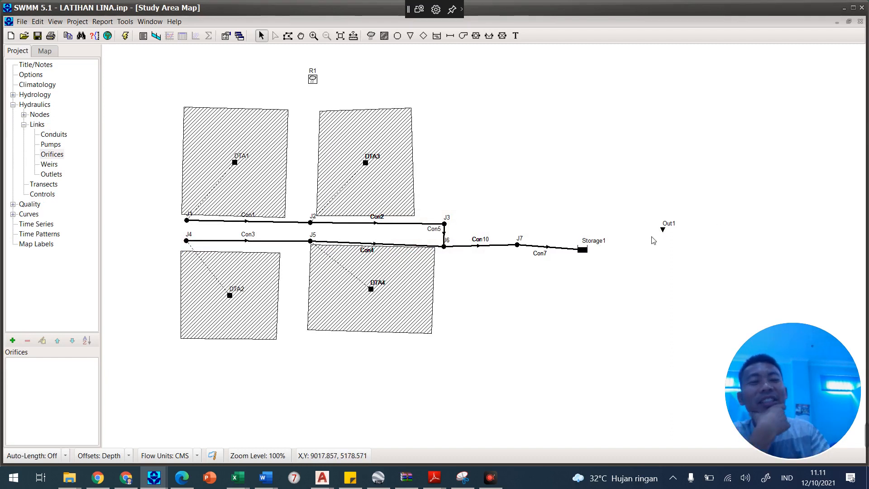
pyautogui.moveTo(666, 232); pyautogui.dragTo(656, 258)
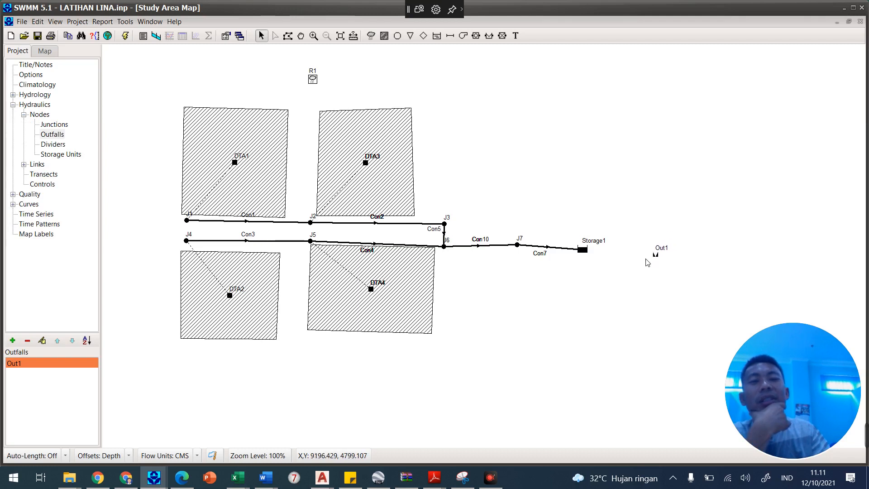
# Step: Draw a new orifice link from Storage1 to outfall Out1
pyautogui.click(476, 36)
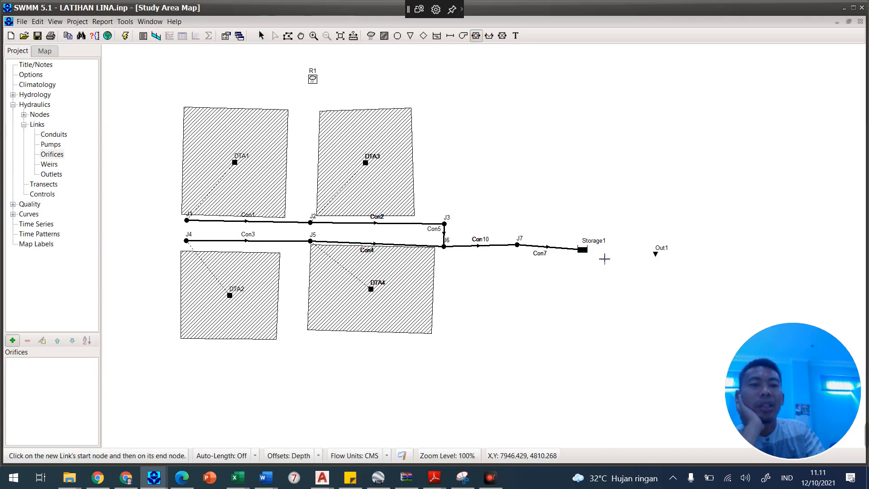
pyautogui.click(590, 255)
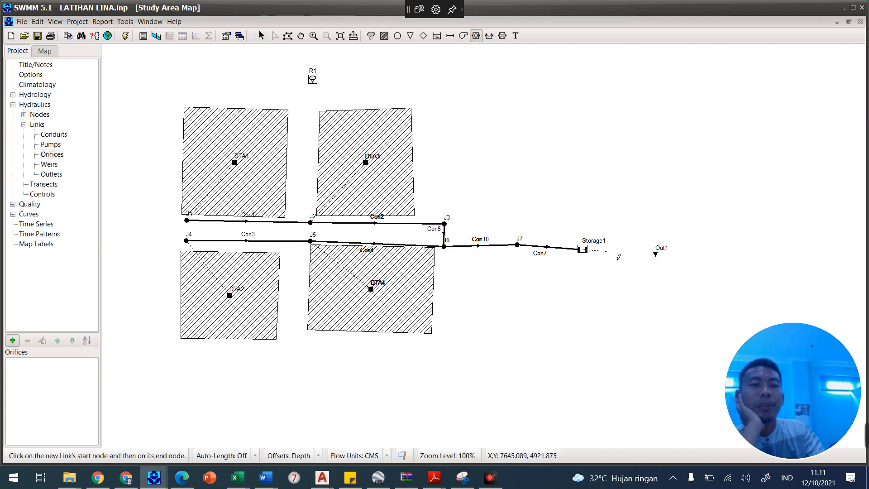
pyautogui.click(659, 256)
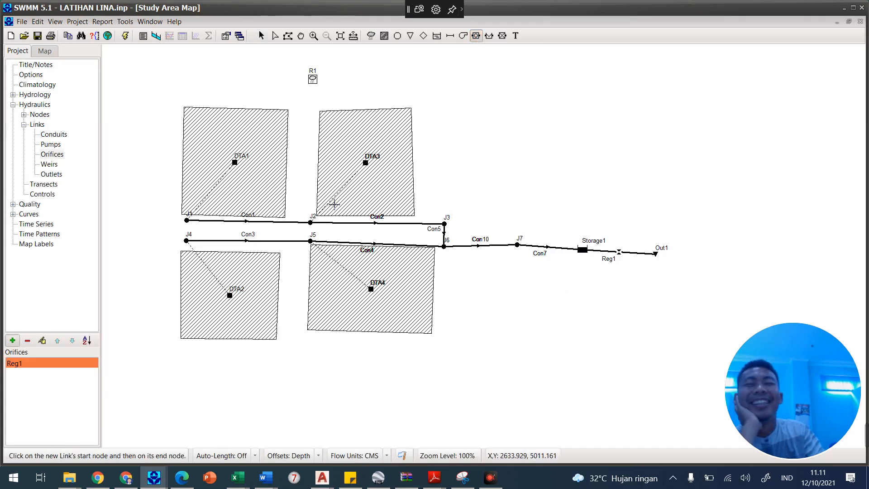
pyautogui.click(261, 36)
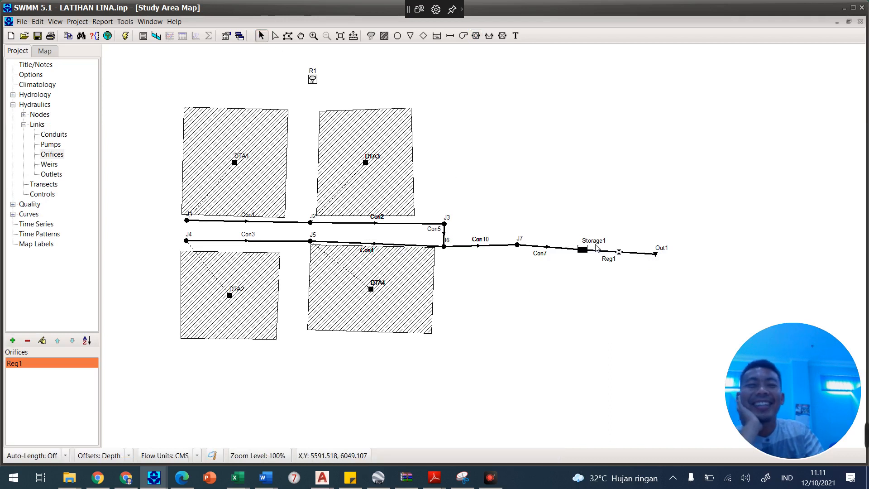
# Step: Set the new orifice's shape to RECT_CLOSED, height to 0.4 m and width to 0.5 m, keeping its type as SIDE
pyautogui.doubleClick(619, 254)
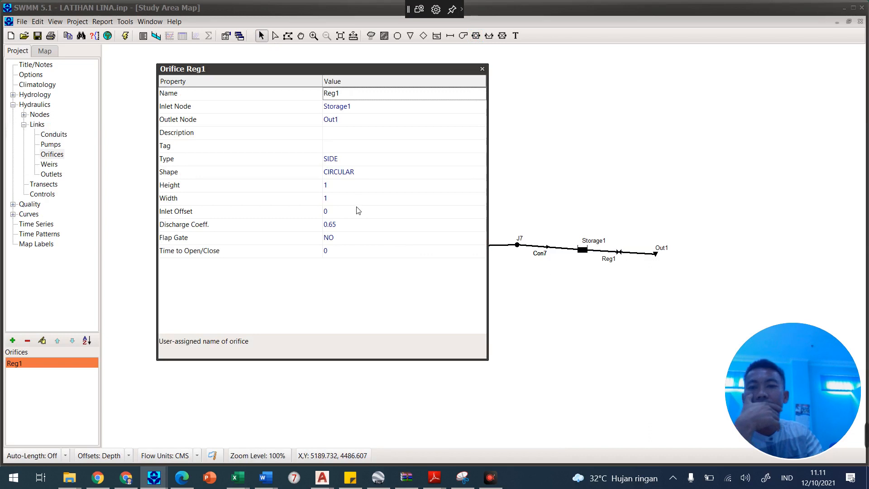
pyautogui.moveTo(406, 73); pyautogui.dragTo(488, 75)
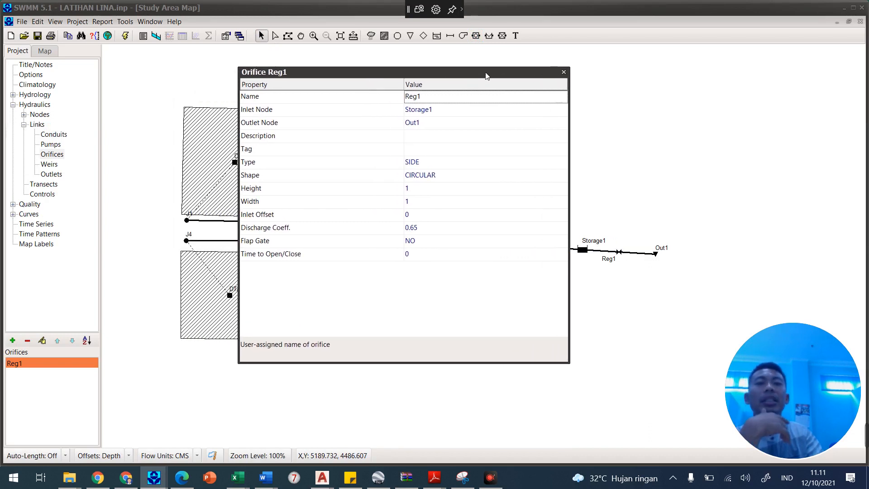
pyautogui.click(510, 177)
pyautogui.click(561, 176)
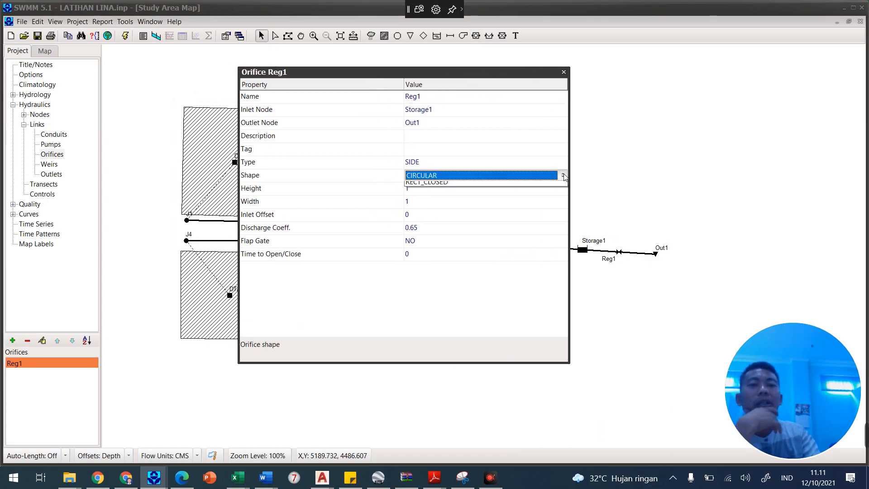
pyautogui.click(516, 196)
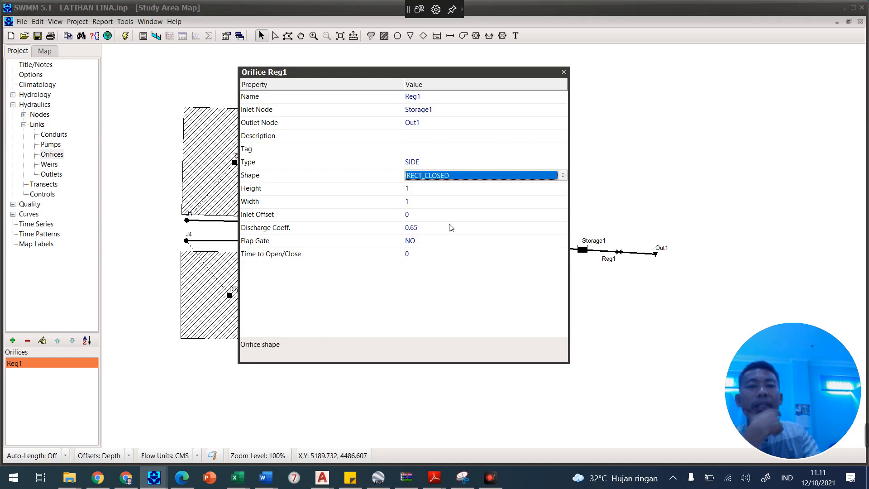
pyautogui.click(438, 190)
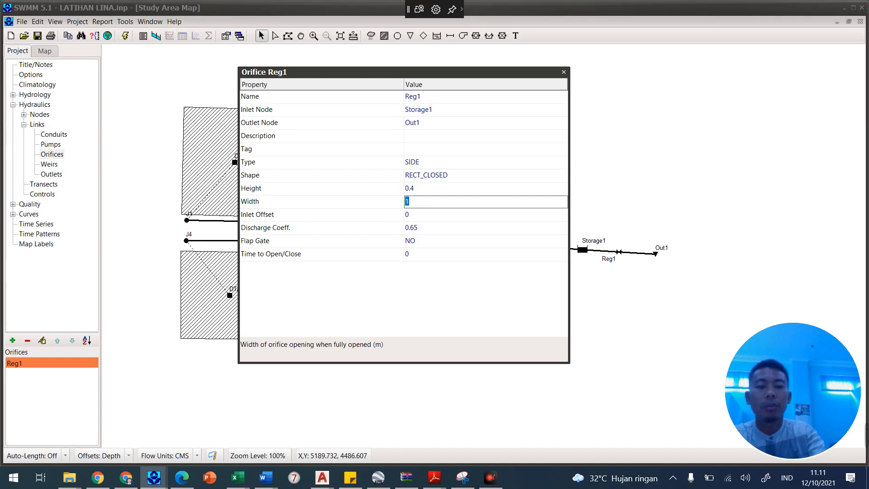
pyautogui.write('0.5')
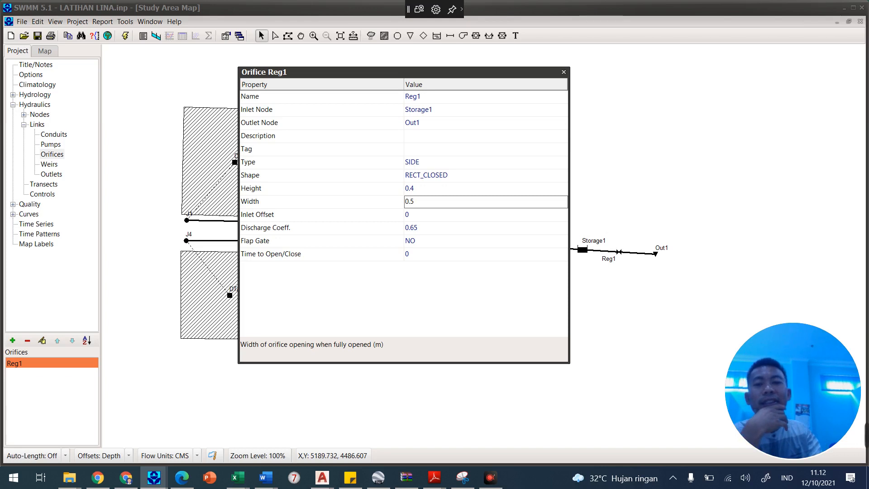
pyautogui.click(442, 163)
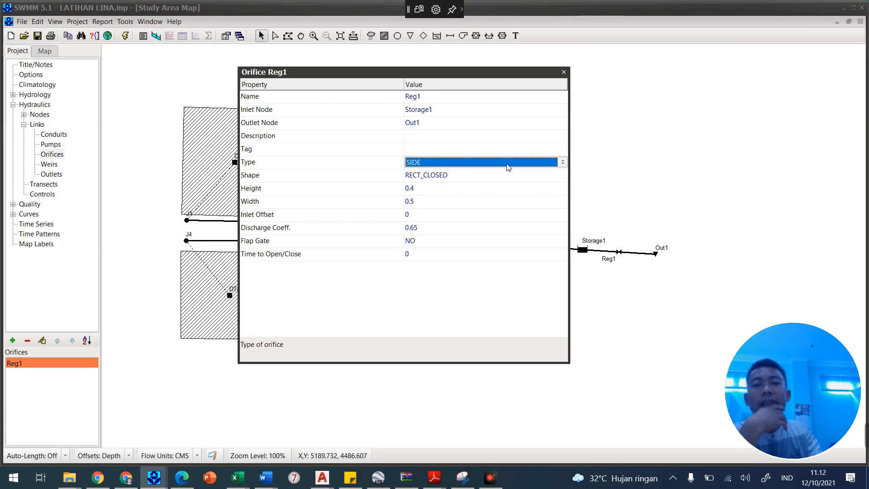
pyautogui.click(561, 162)
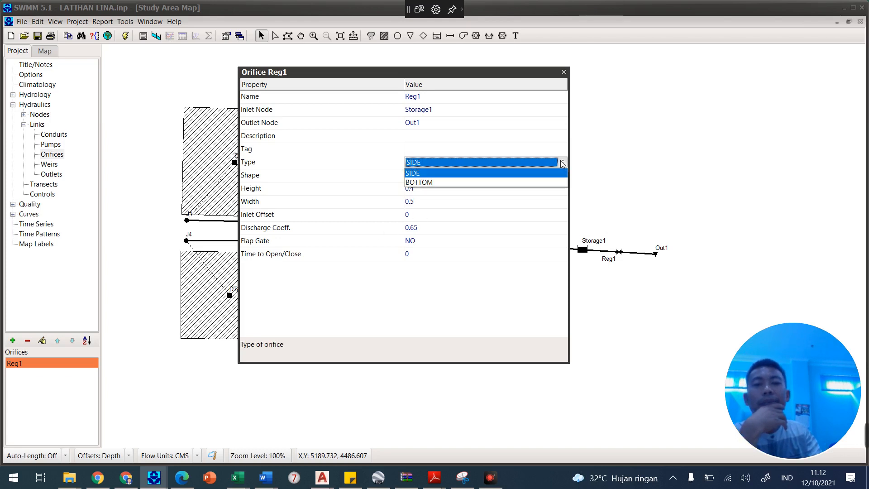
pyautogui.click(445, 314)
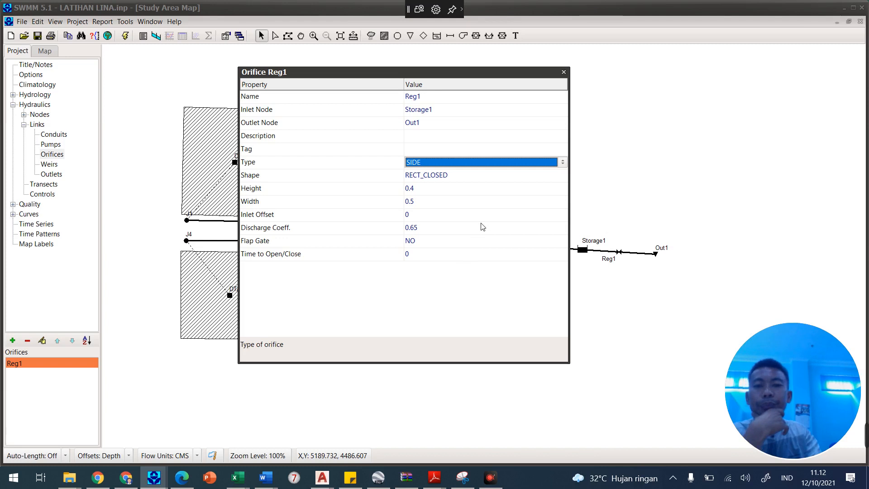
pyautogui.click(563, 72)
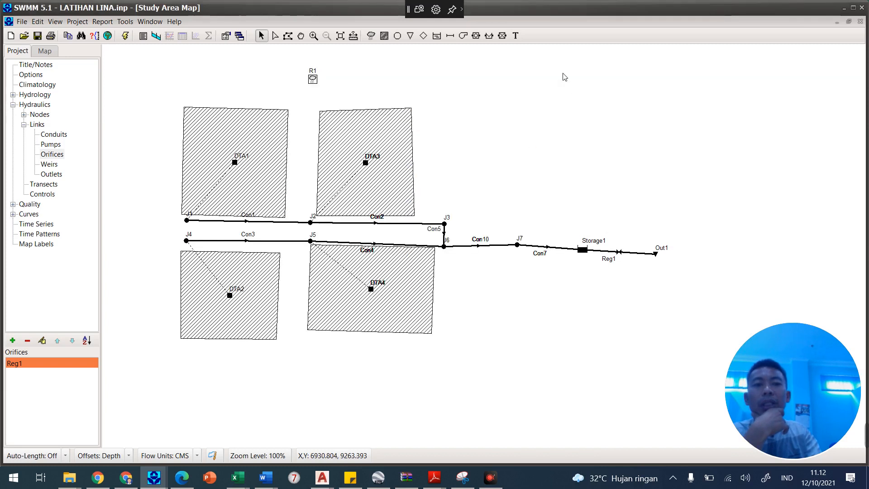
# Step: Run the simulation with the new orifice and dismiss the run status
pyautogui.click(125, 36)
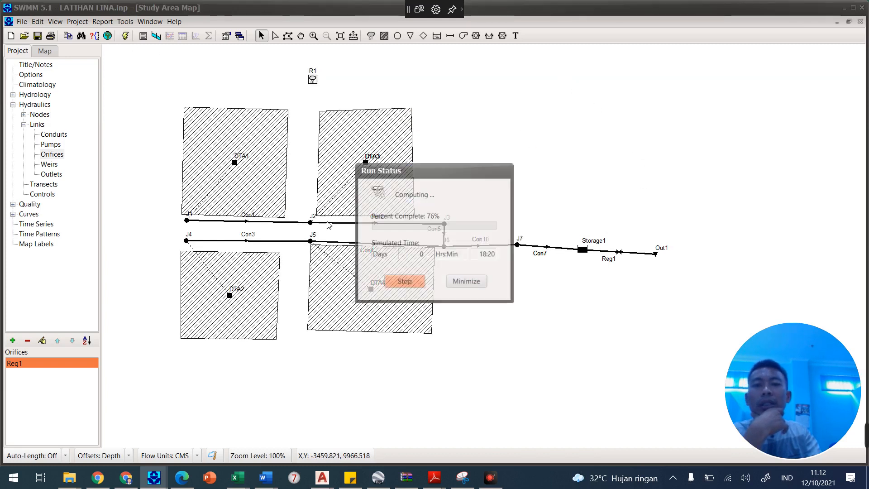
pyautogui.click(437, 285)
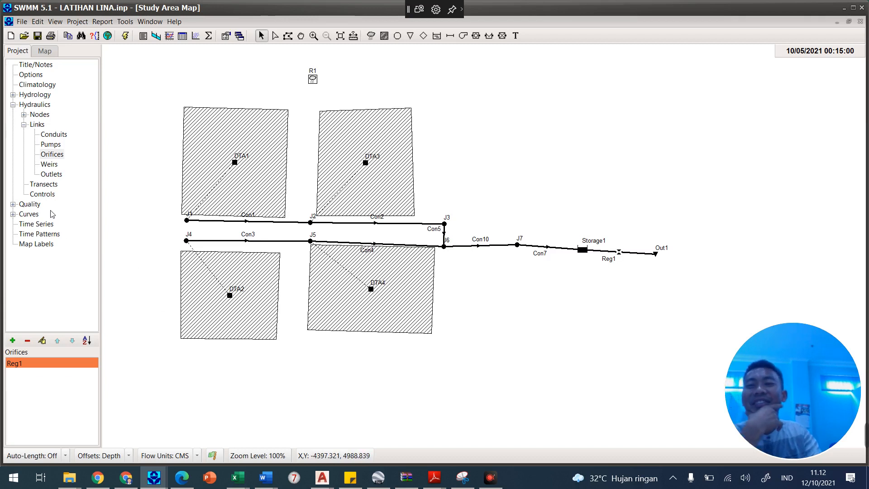
# Step: Locate the project's hydraulic controls and open control rule R1 in the Control Rules Editor
pyautogui.click(13, 204)
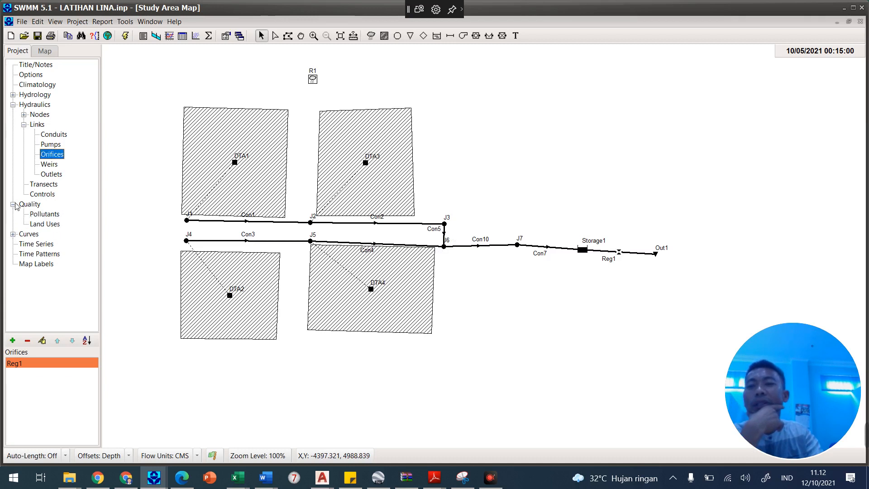
pyautogui.click(14, 204)
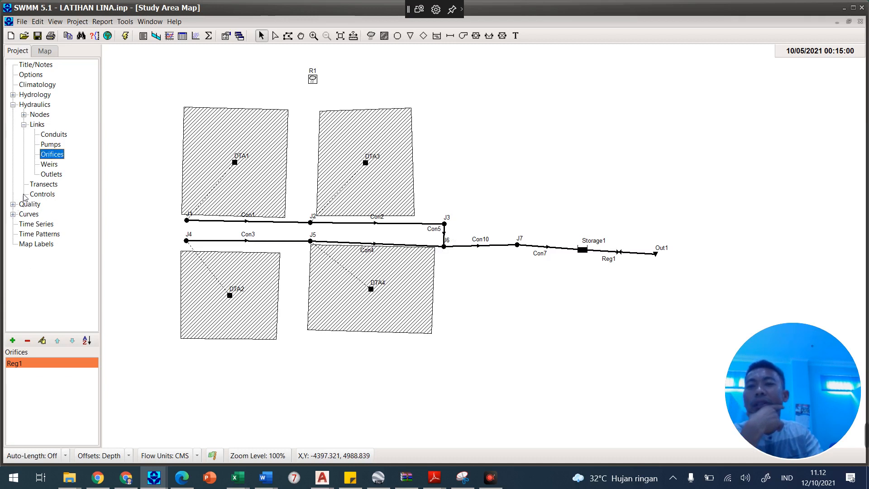
pyautogui.click(24, 125)
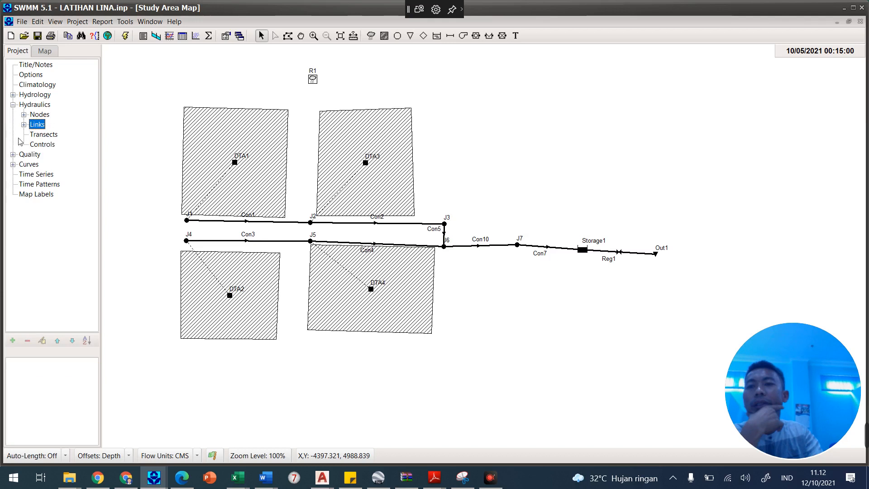
pyautogui.click(13, 105)
pyautogui.click(13, 104)
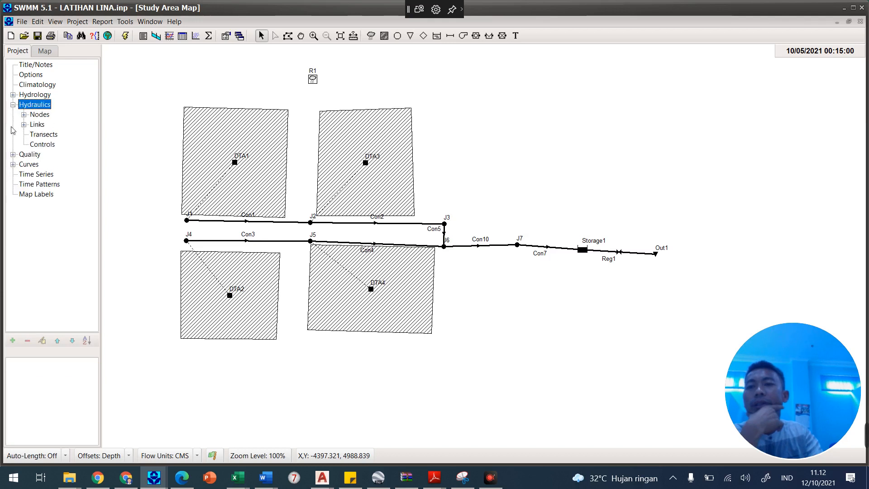
pyautogui.click(13, 164)
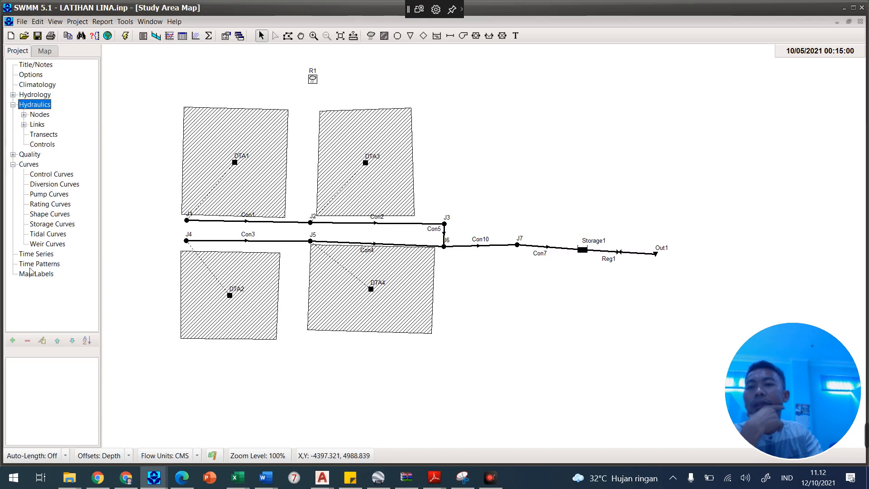
pyautogui.click(42, 144)
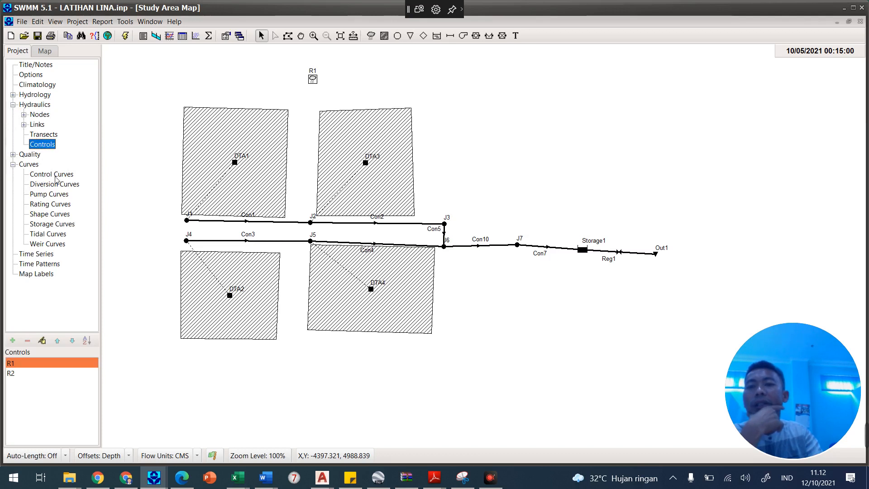
pyautogui.click(21, 362)
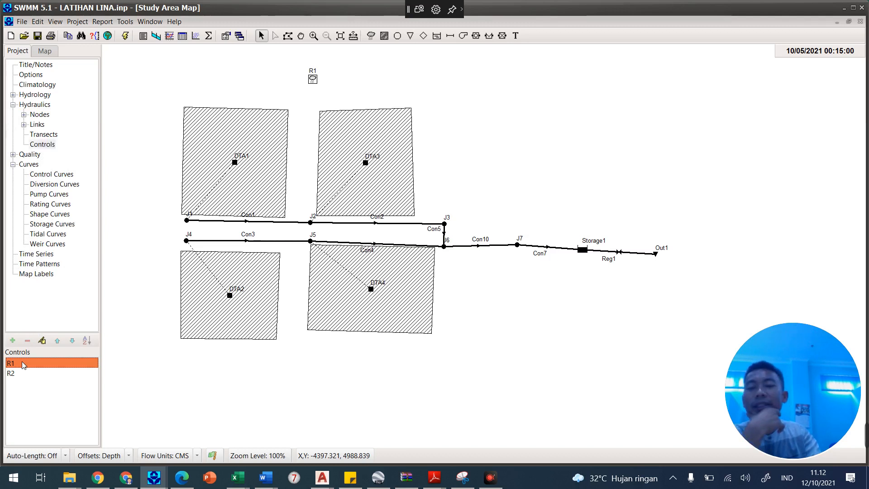
pyautogui.doubleClick(22, 361)
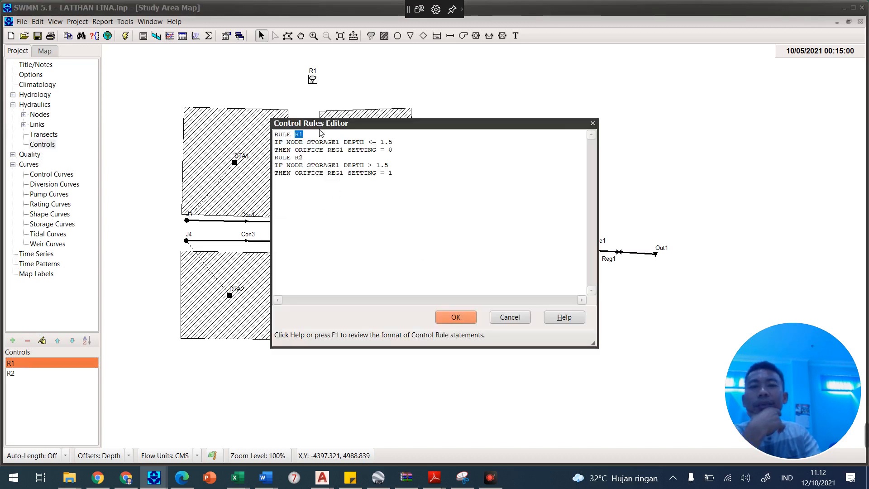
# Step: Review the R1 and R2 rules that set orifice Reg1 by Storage1 depth, and accept the rules
pyautogui.click(322, 139)
pyautogui.moveTo(356, 123); pyautogui.dragTo(388, 245)
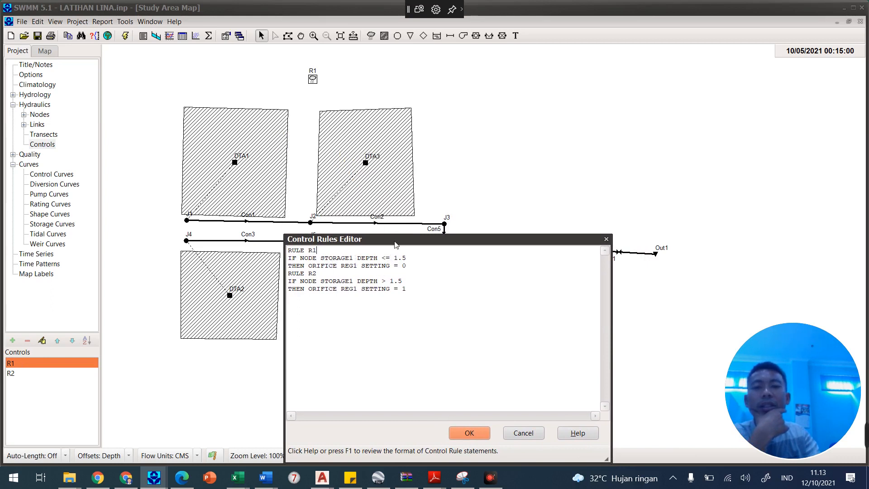
pyautogui.moveTo(395, 245); pyautogui.dragTo(222, 150)
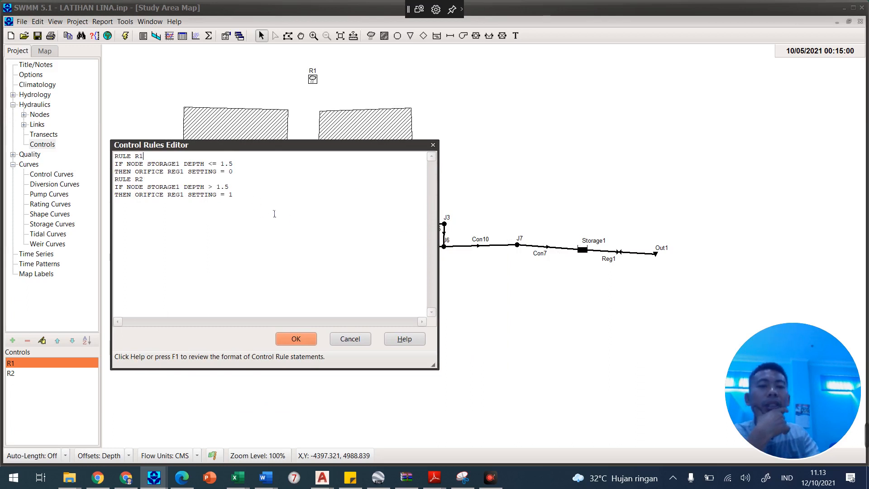
pyautogui.moveTo(247, 201); pyautogui.dragTo(113, 160)
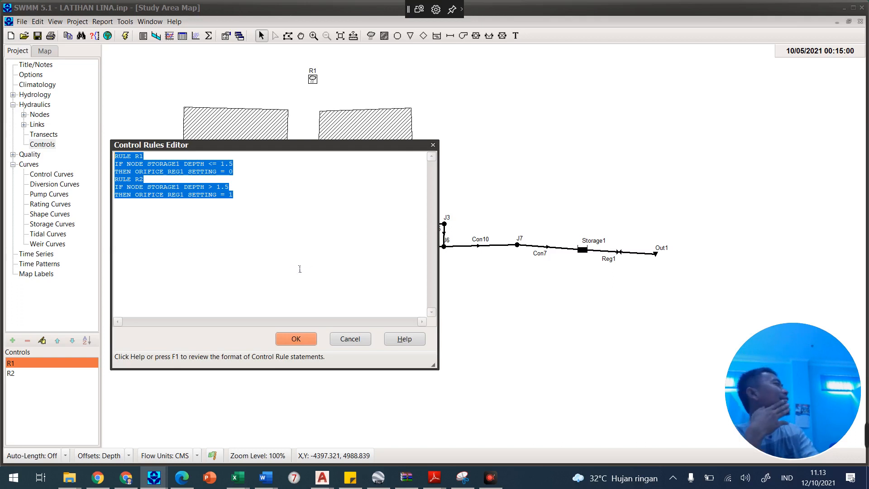
pyautogui.click(304, 339)
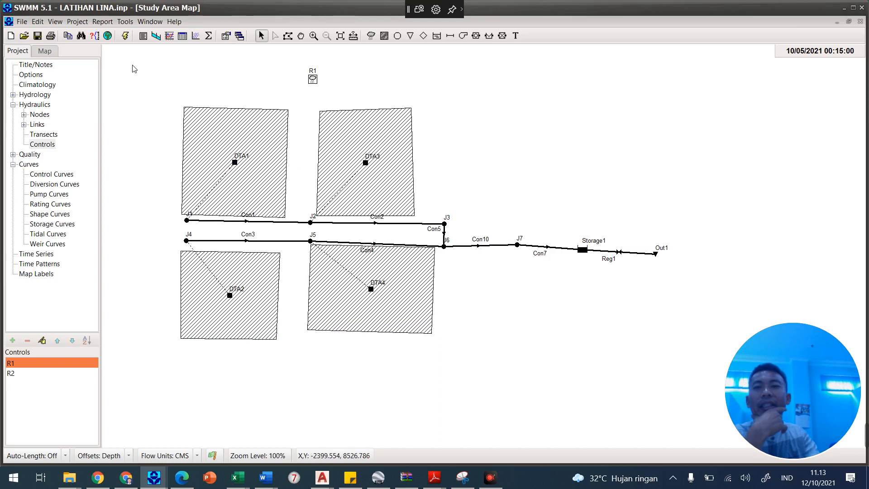
# Step: Rerun the simulation after accepting the control rules and dismiss the run status
pyautogui.click(125, 36)
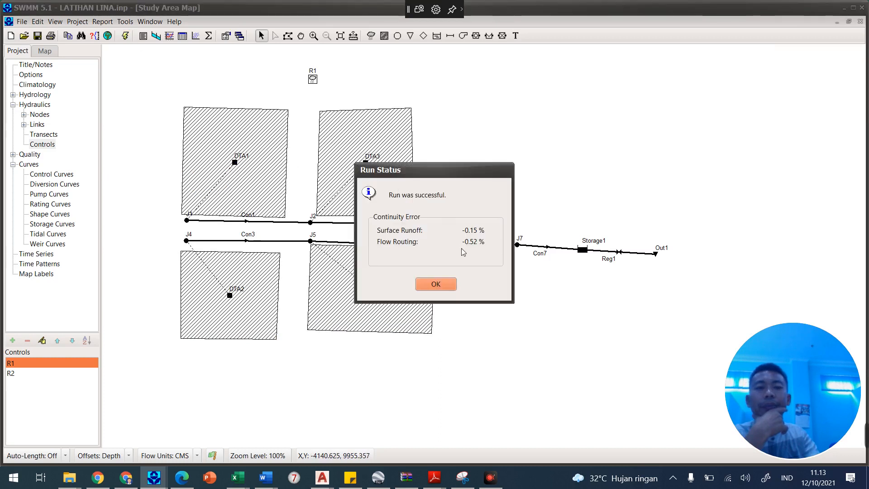
pyautogui.click(441, 285)
# Step: Theme the map by subcatchment Runoff, node Depth and link Capacity, and animate the results over time
pyautogui.click(45, 51)
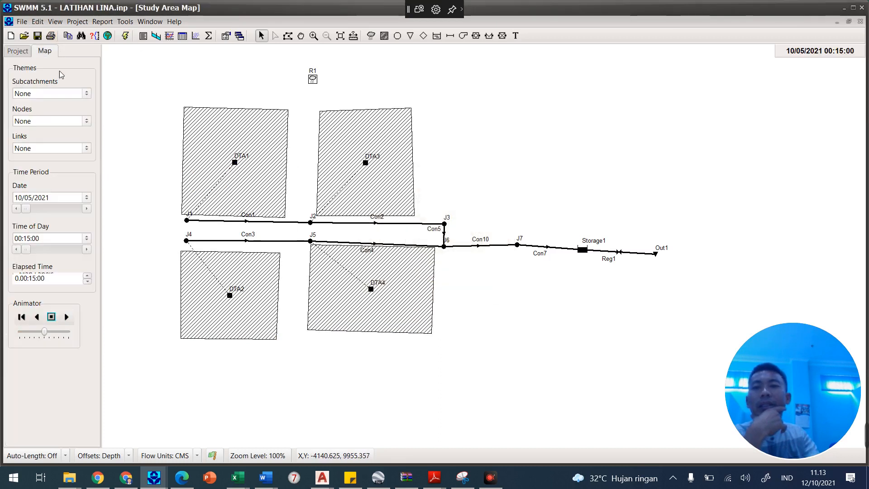
pyautogui.click(84, 95)
pyautogui.scroll(-2, 49, 145)
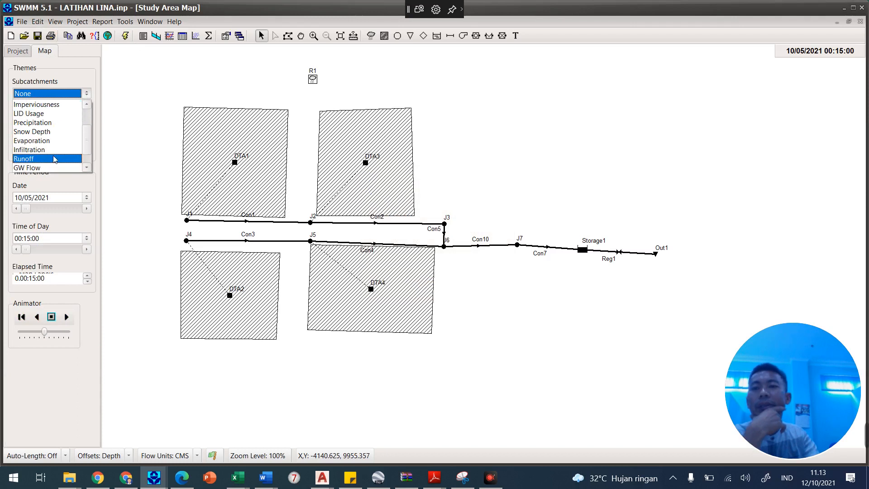
pyautogui.click(56, 156)
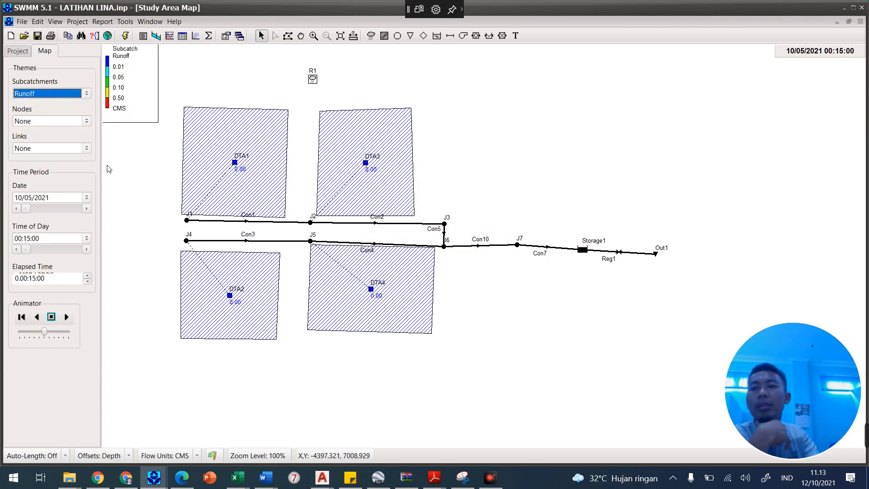
pyautogui.click(87, 121)
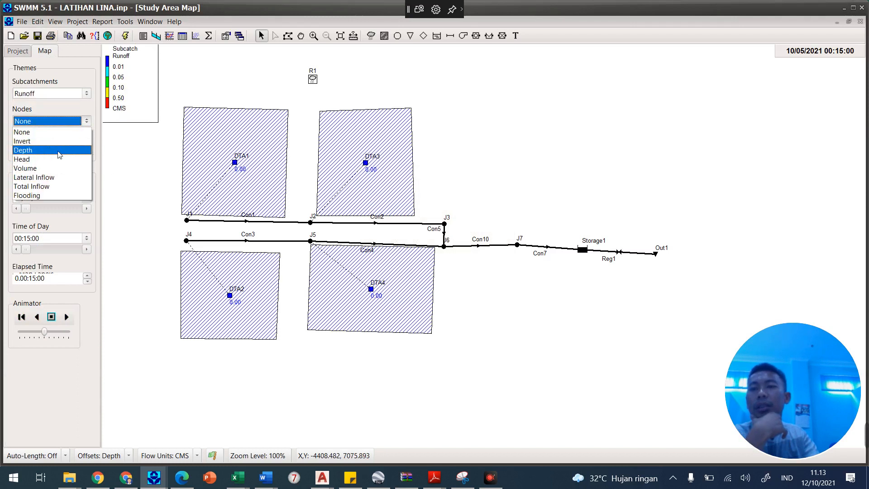
pyautogui.click(77, 150)
pyautogui.click(86, 151)
pyautogui.scroll(-1, 76, 174)
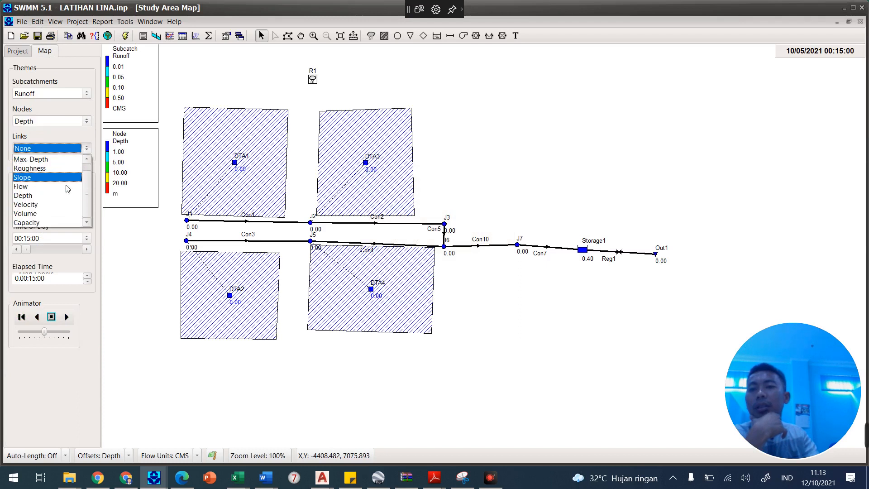
pyautogui.click(47, 224)
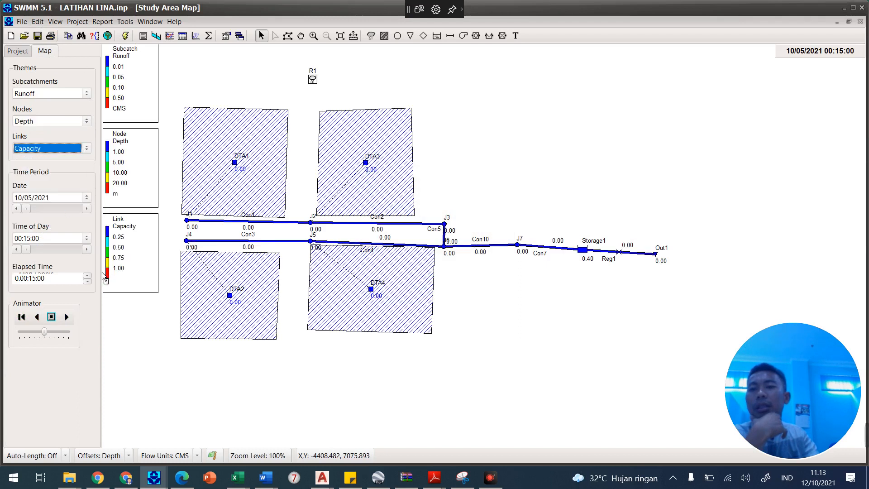
pyautogui.click(72, 317)
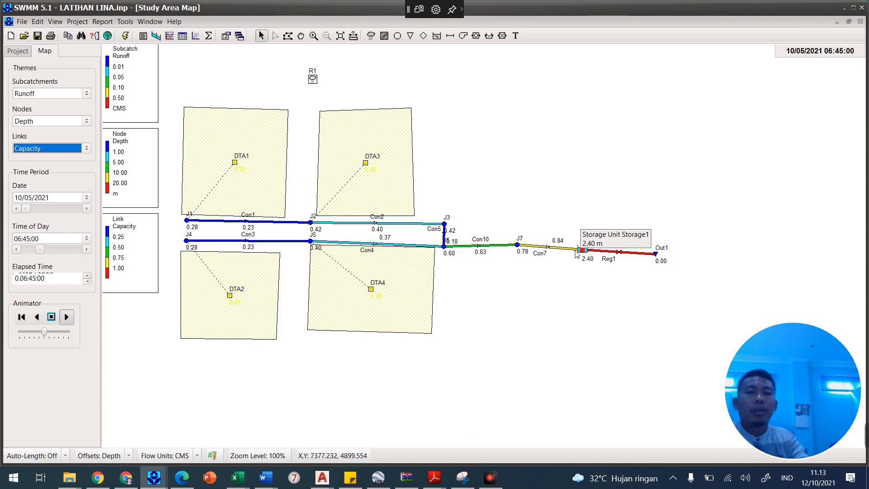
# Step: Plot node Storage1's depth against elapsed time from 10/05/2021 to 10/06/2021, examine the curve, and close the graph
pyautogui.click(165, 39)
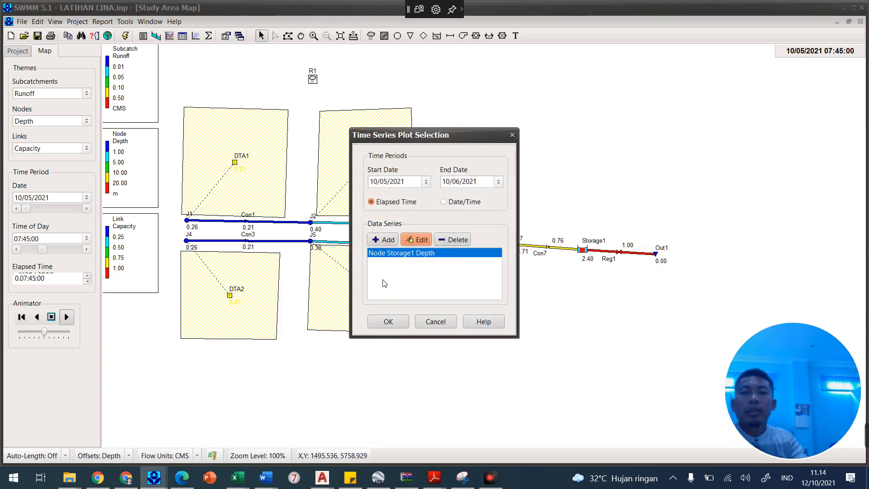
pyautogui.click(389, 322)
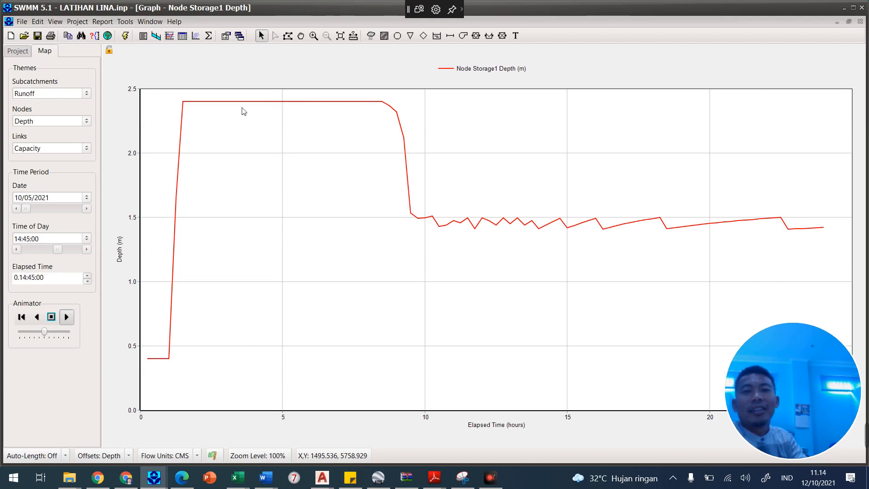
pyautogui.click(849, 21)
pyautogui.click(742, 64)
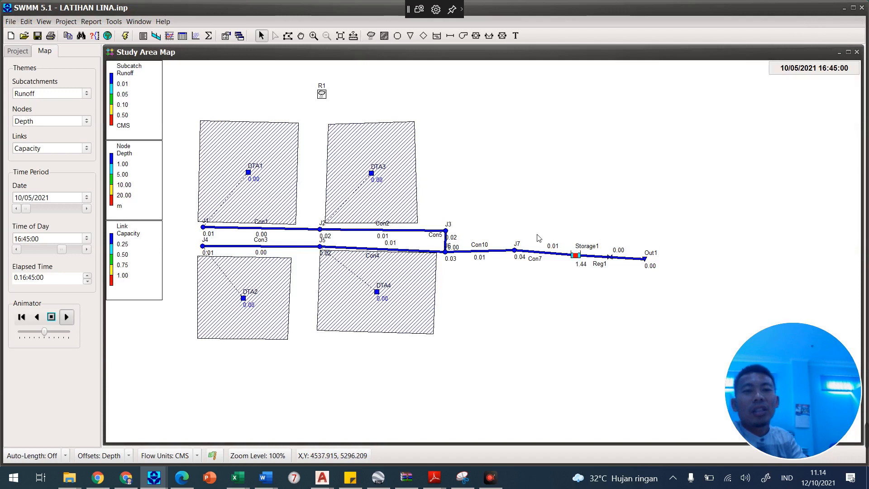
# Step: Set the maximum depth of storage unit Storage1 to 2.5 m
pyautogui.doubleClick(578, 256)
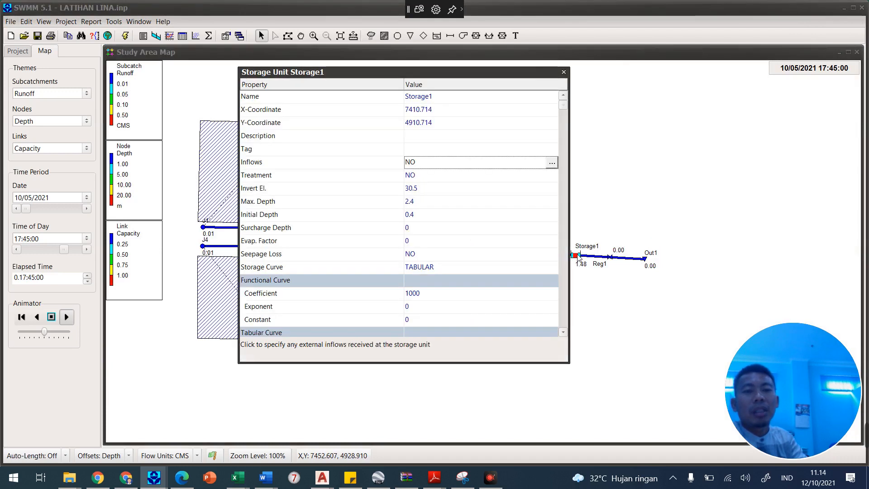
pyautogui.click(429, 202)
pyautogui.click(431, 205)
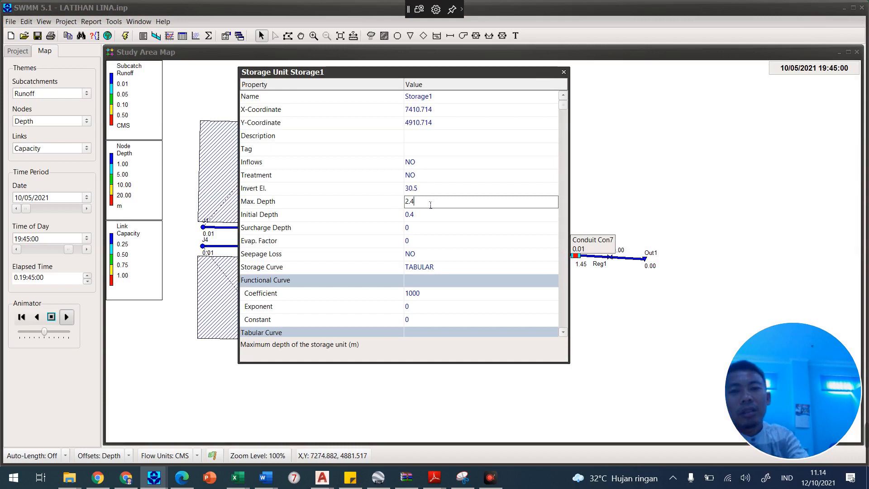
pyautogui.press('BackSpace')
pyautogui.write('5')
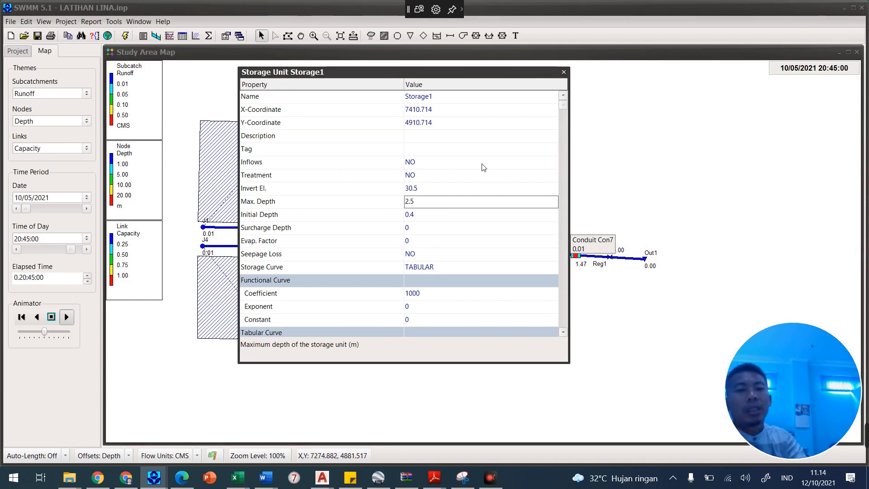
pyautogui.click(564, 72)
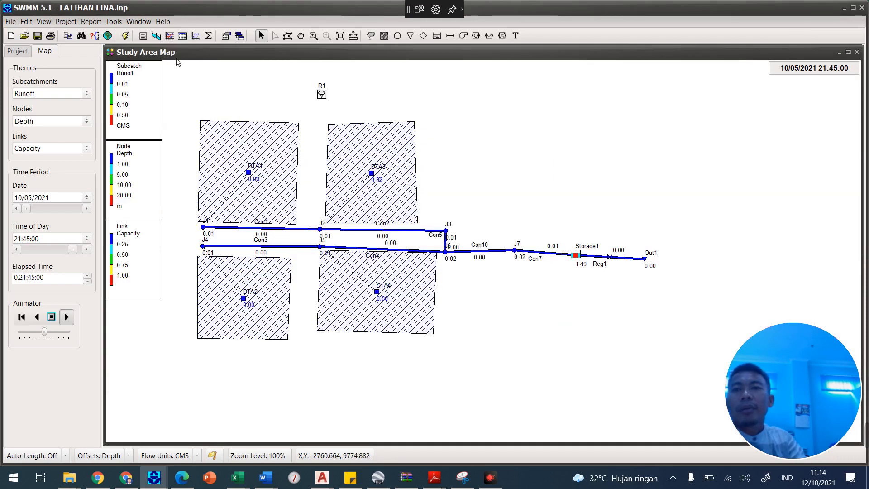
# Step: Check the Storage1 depth time series plot again before rerunning the simulation, and close the graph
pyautogui.click(169, 35)
pyautogui.click(388, 321)
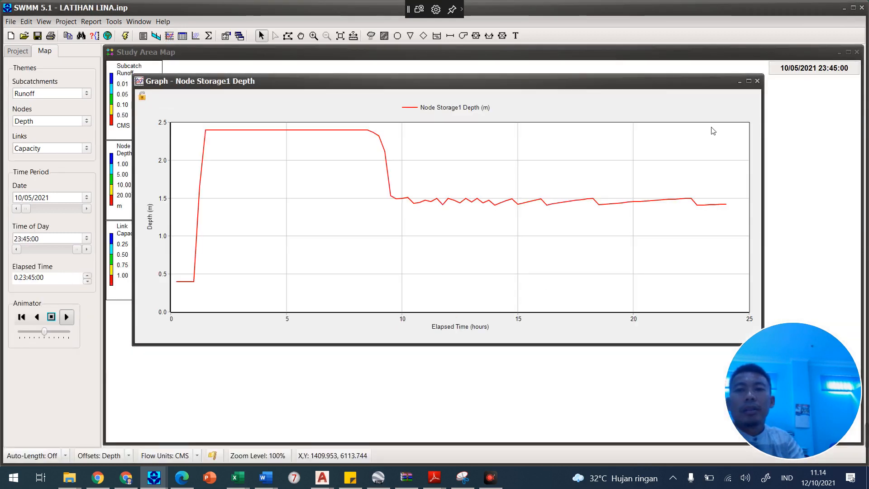
pyautogui.click(756, 81)
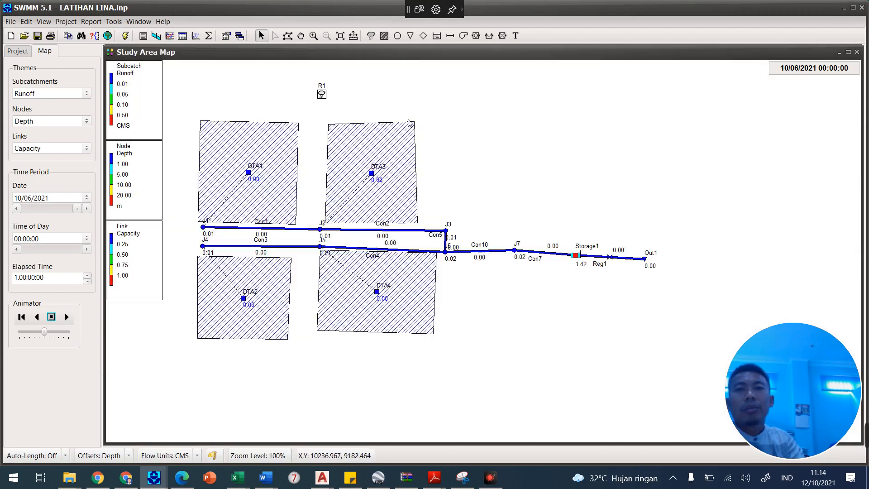
# Step: Rerun the simulation with the revised Storage1 maximum depth, and examine the updated Storage1 depth plot
pyautogui.click(129, 37)
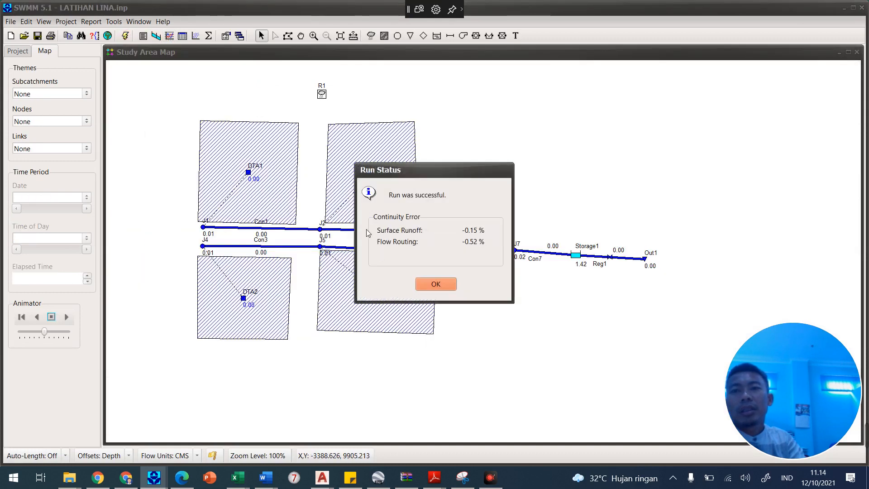
pyautogui.click(435, 283)
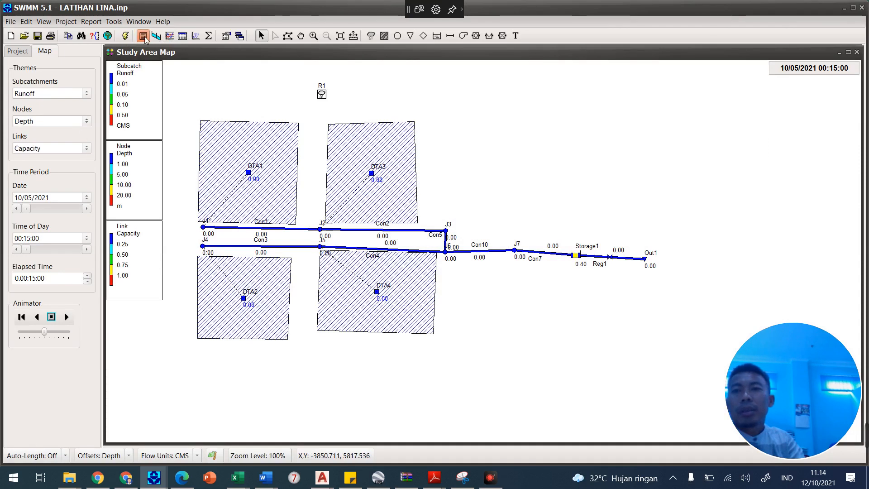
pyautogui.click(169, 36)
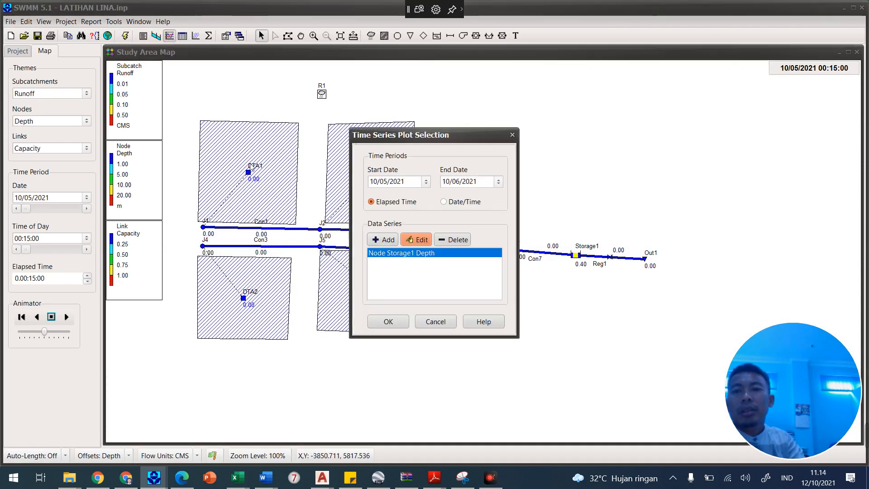
pyautogui.click(388, 322)
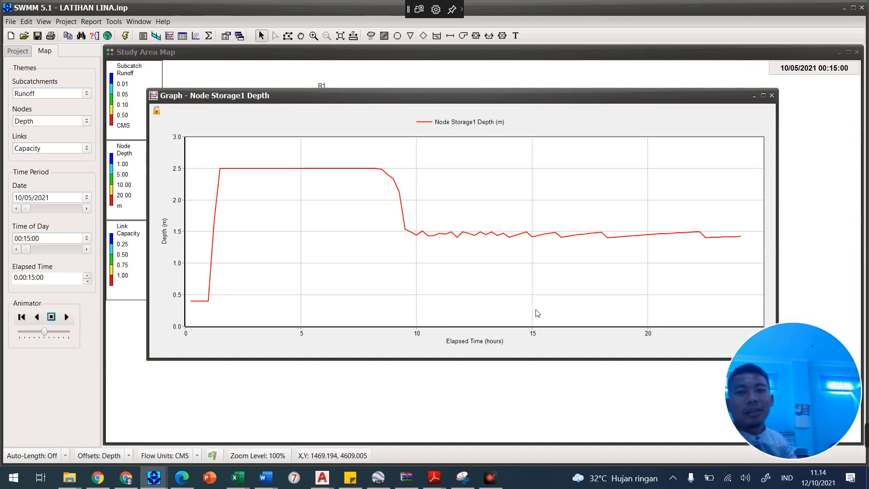
pyautogui.click(771, 96)
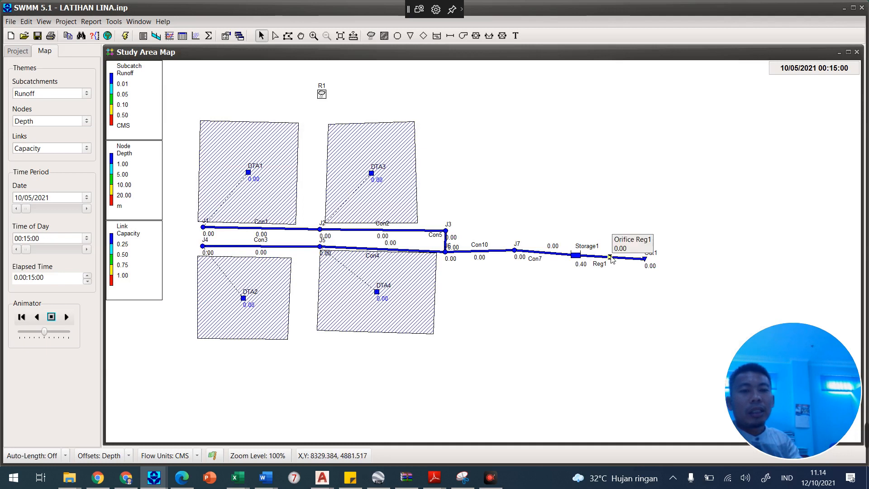
# Step: Enlarge orifice Reg1's opening to a width of 1 m and a height of 0.5 m
pyautogui.doubleClick(610, 257)
pyautogui.click(423, 207)
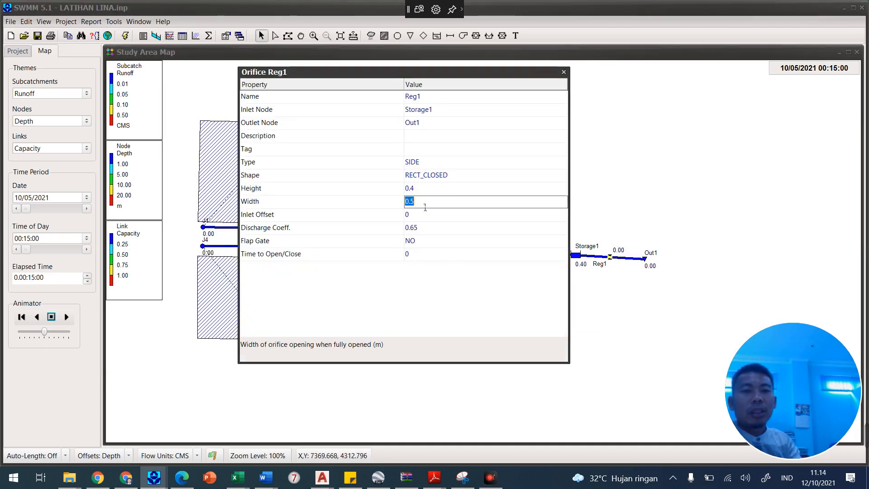
pyautogui.write('1')
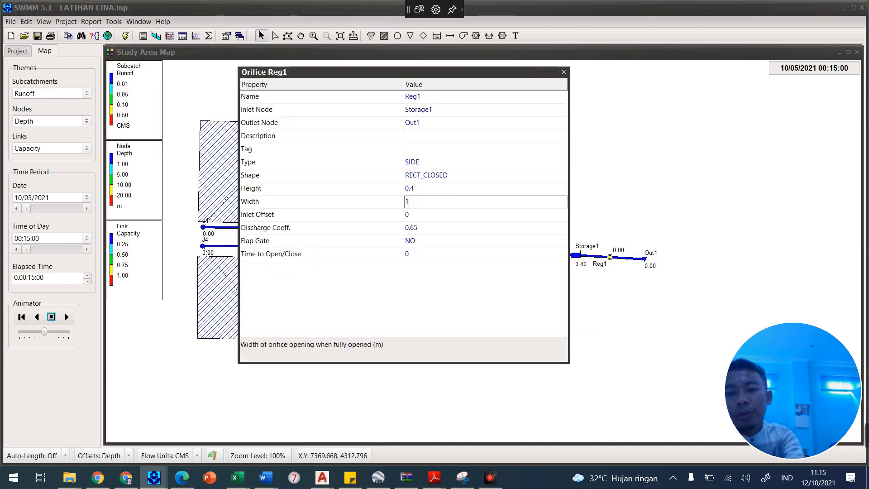
pyautogui.click(421, 189)
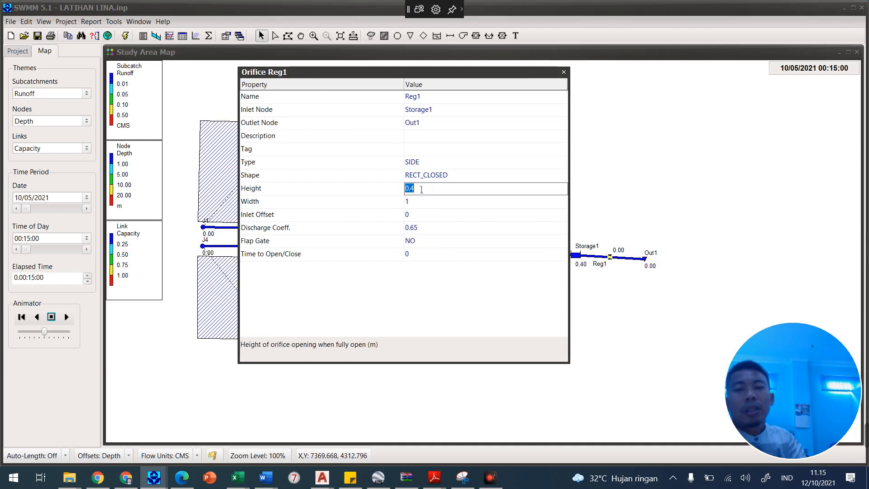
pyautogui.write('0')
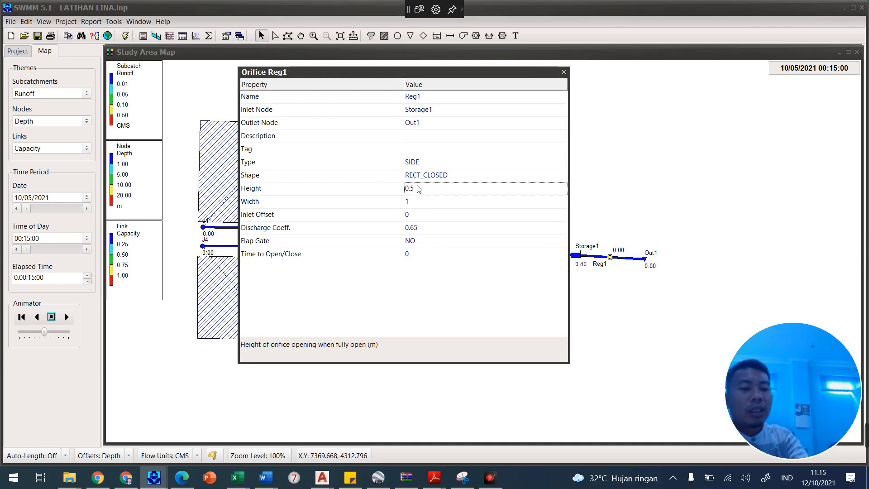
pyautogui.click(563, 72)
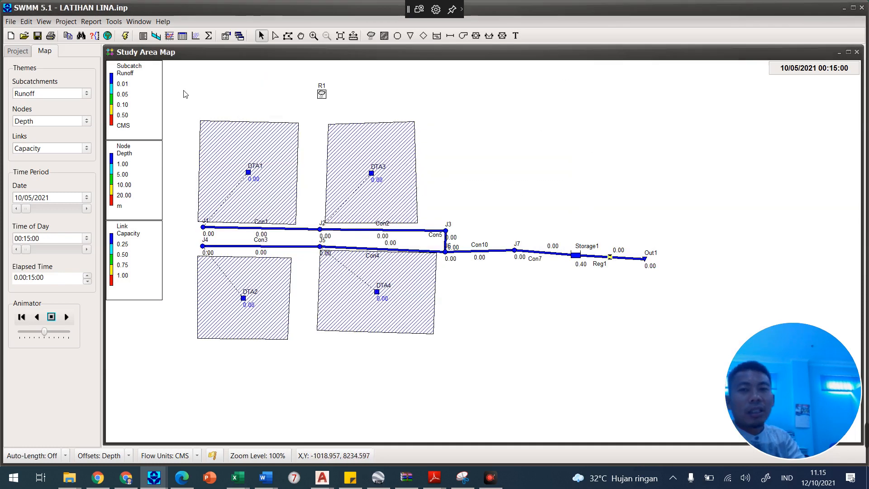
# Step: Rerun the simulation with the enlarged orifice, and examine the Storage1 depth plot against elapsed time
pyautogui.click(125, 36)
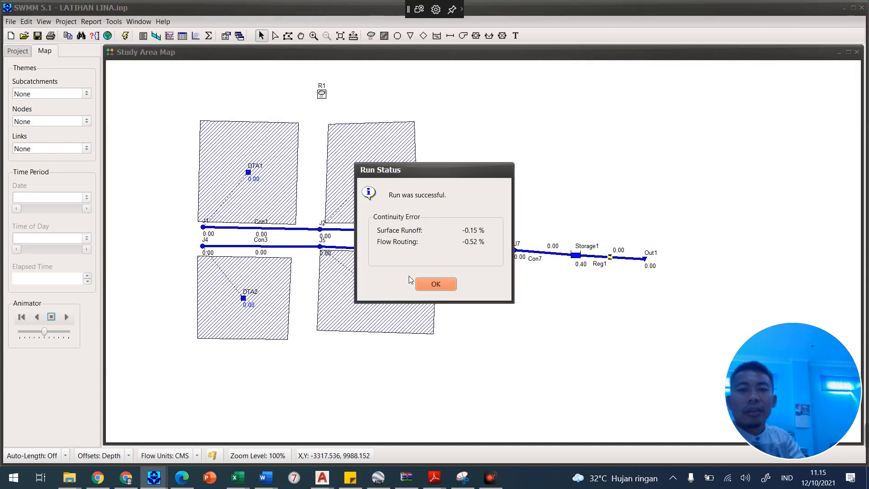
pyautogui.click(432, 284)
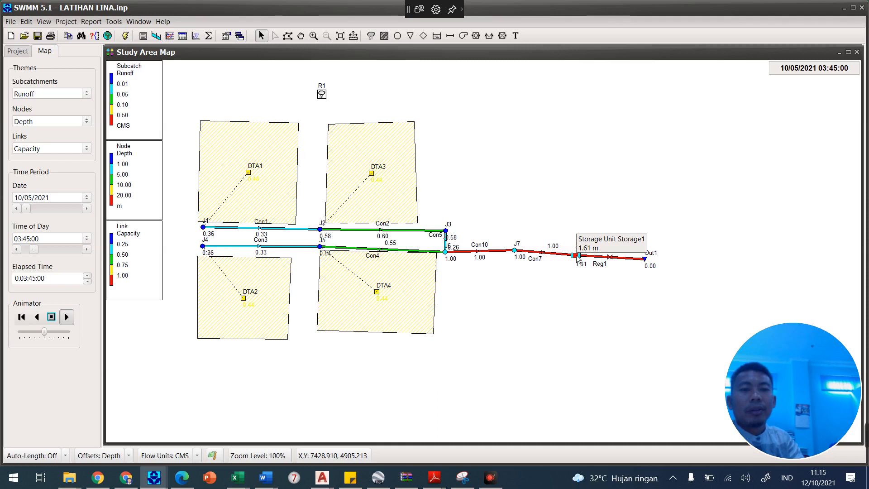
pyautogui.click(170, 35)
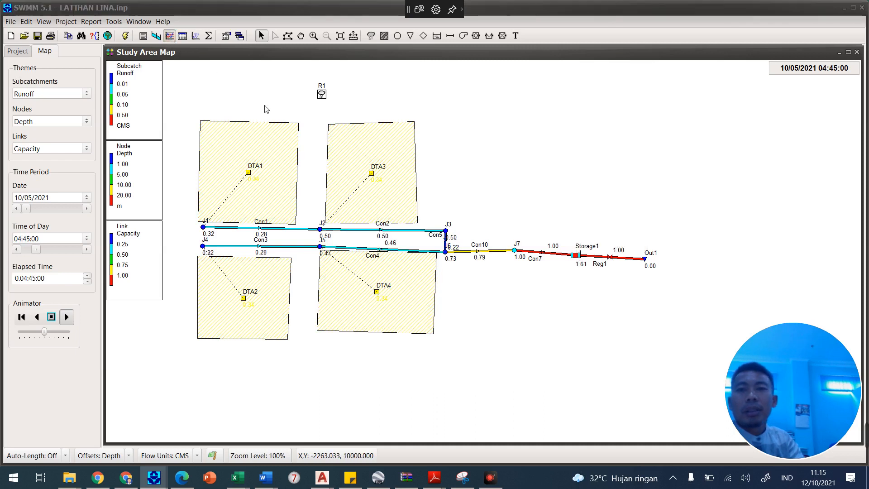
pyautogui.click(389, 320)
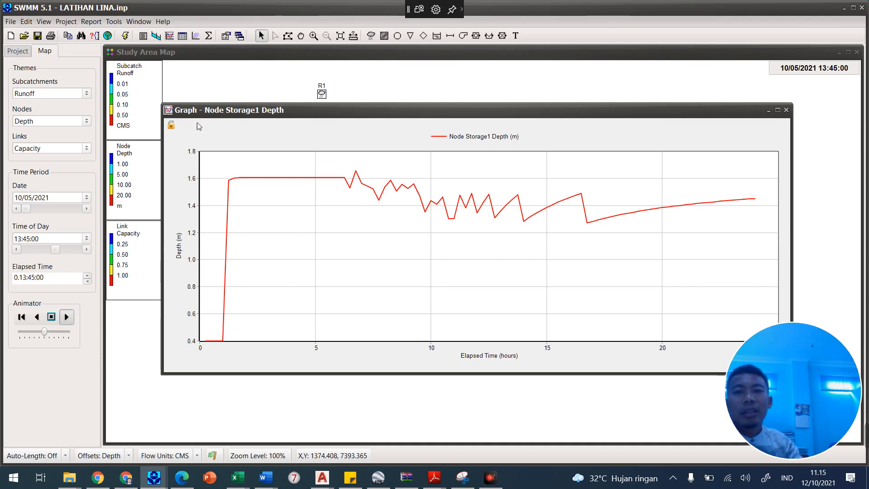
pyautogui.click(786, 111)
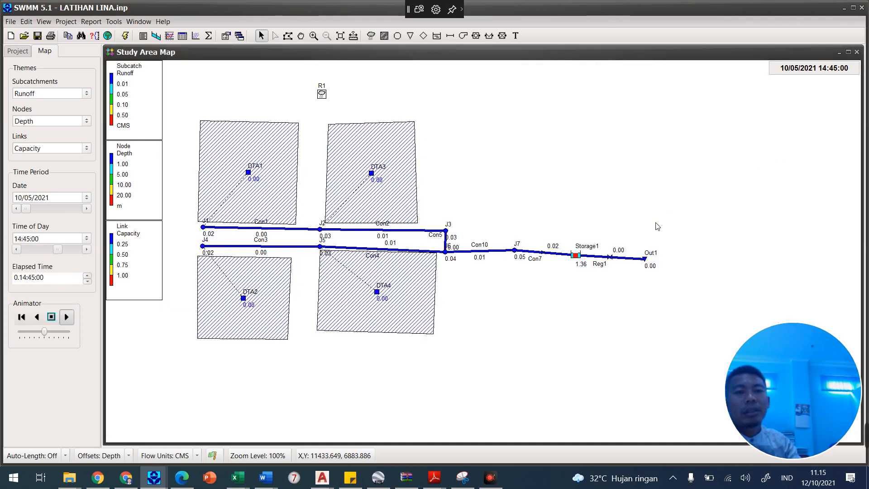
# Step: Set Storage1's maximum depth back to 2.4 m in its properties
pyautogui.moveTo(577, 258)
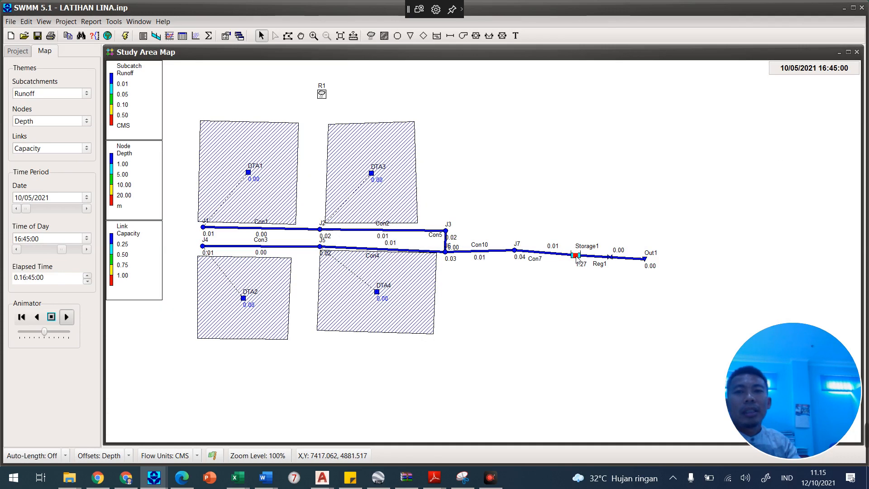
pyautogui.doubleClick(577, 258)
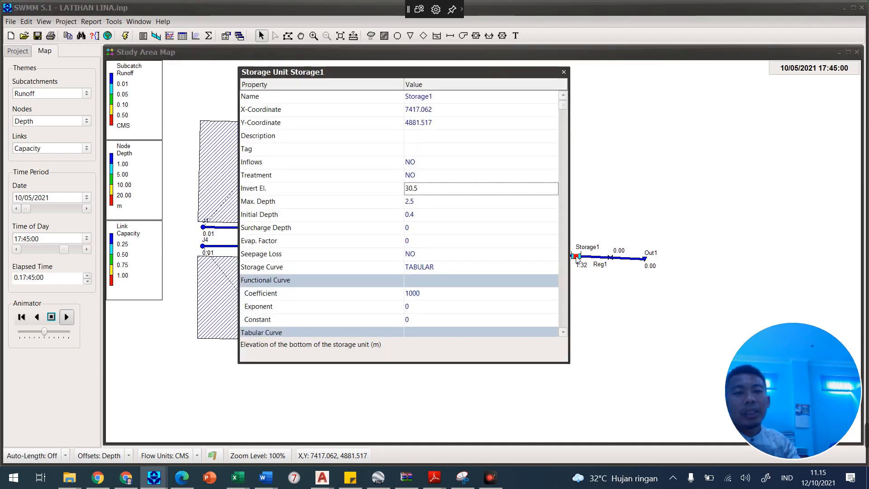
pyautogui.click(431, 204)
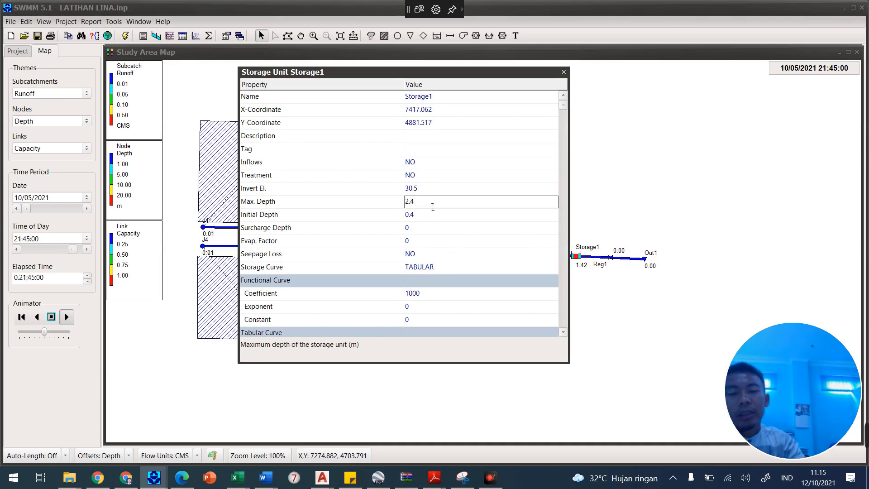
pyautogui.write('2.4')
pyautogui.click(563, 72)
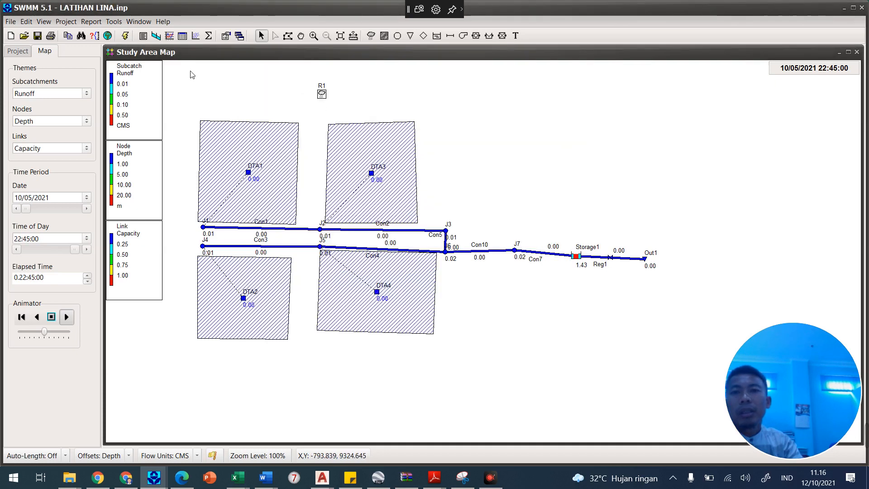
# Step: Rerun the simulation with Storage1's restored maximum depth, and examine the Storage1 depth plot against elapsed time
pyautogui.click(125, 36)
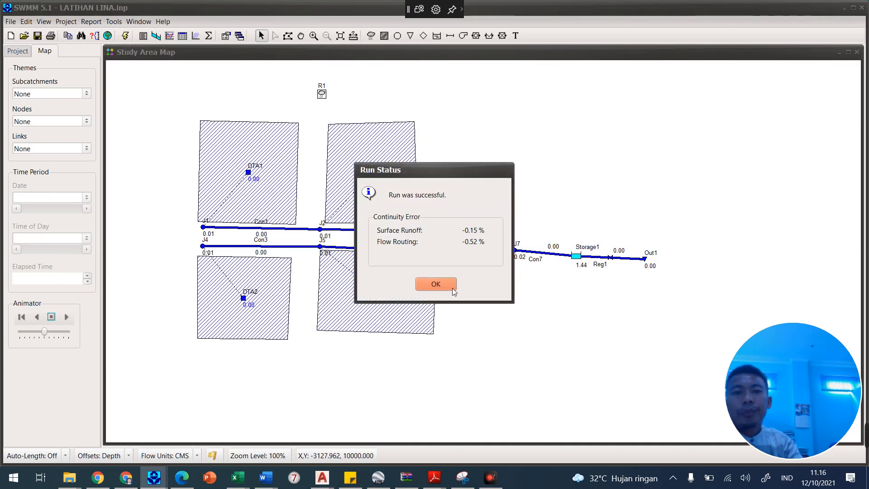
pyautogui.click(436, 284)
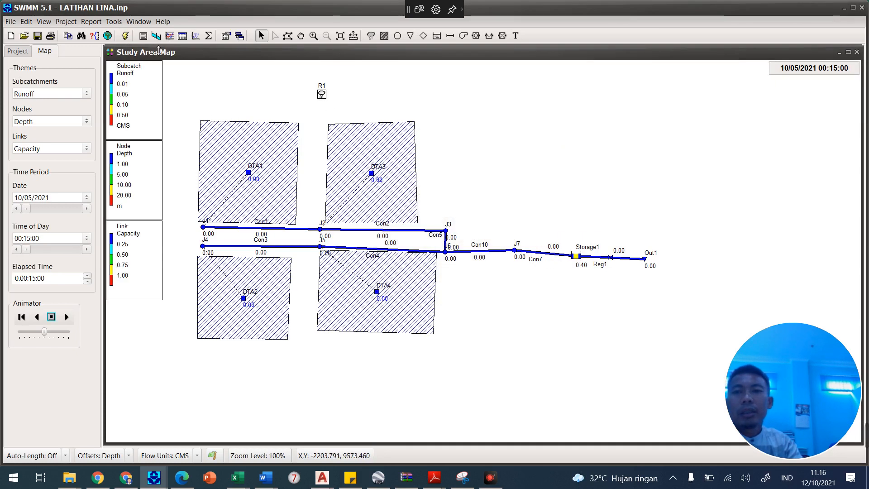
pyautogui.click(170, 35)
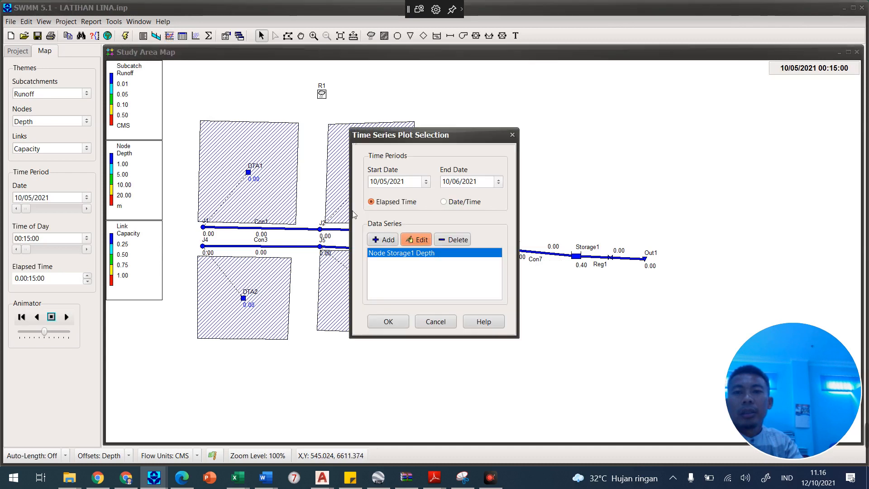
pyautogui.click(389, 322)
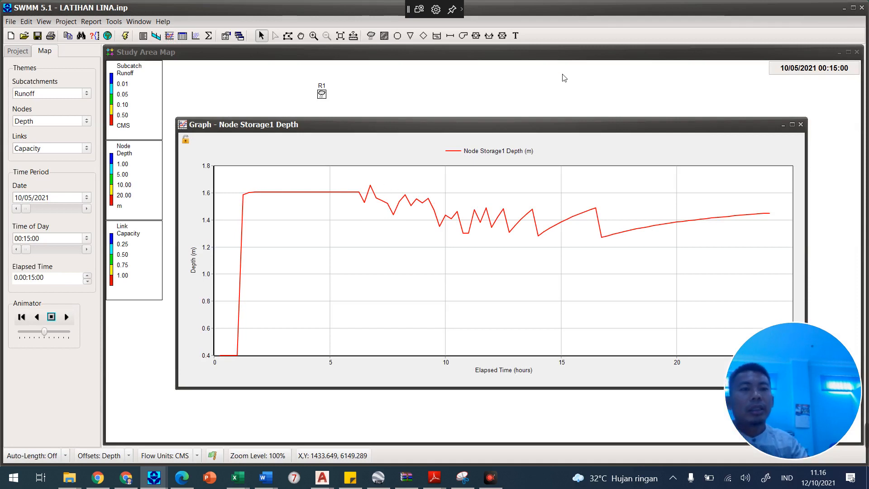
pyautogui.click(800, 124)
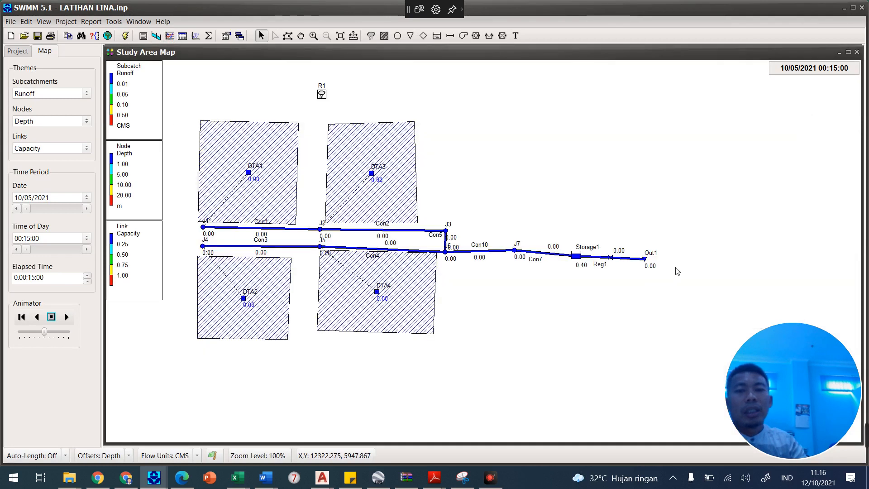
# Step: Reduce the opening width of orifice Reg1 to less than 1 m in its properties
pyautogui.doubleClick(610, 257)
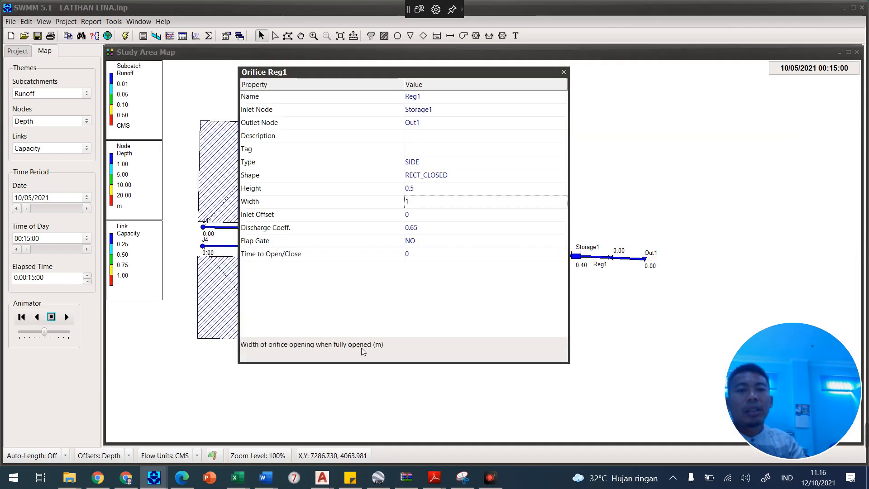
pyautogui.click(424, 203)
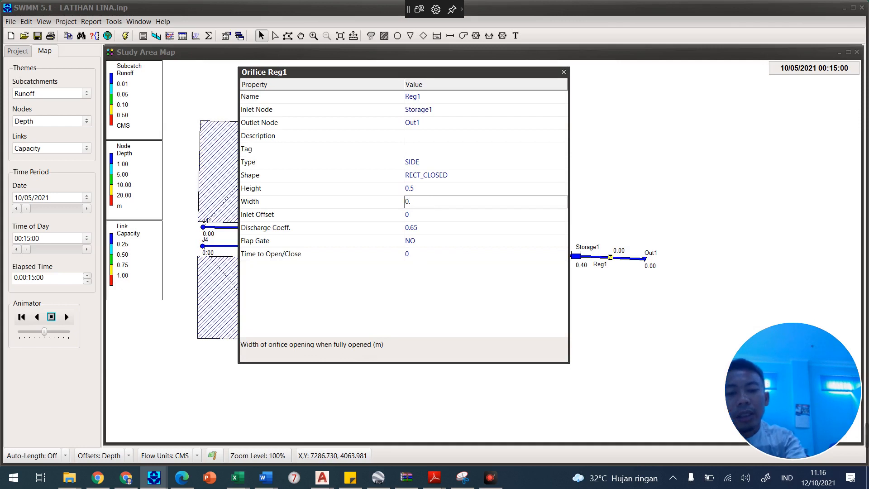
pyautogui.click(563, 72)
# Step: Rerun the simulation with the narrower Reg1 orifice opening
pyautogui.click(169, 36)
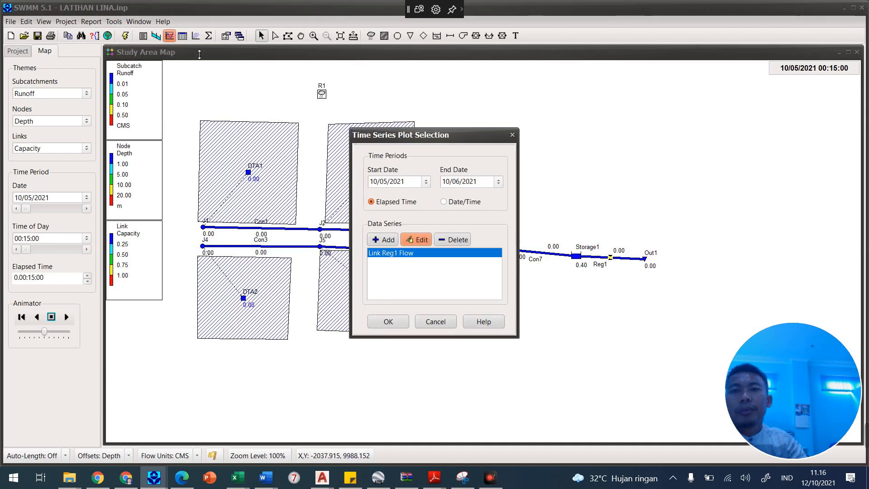
pyautogui.click(510, 138)
pyautogui.click(125, 36)
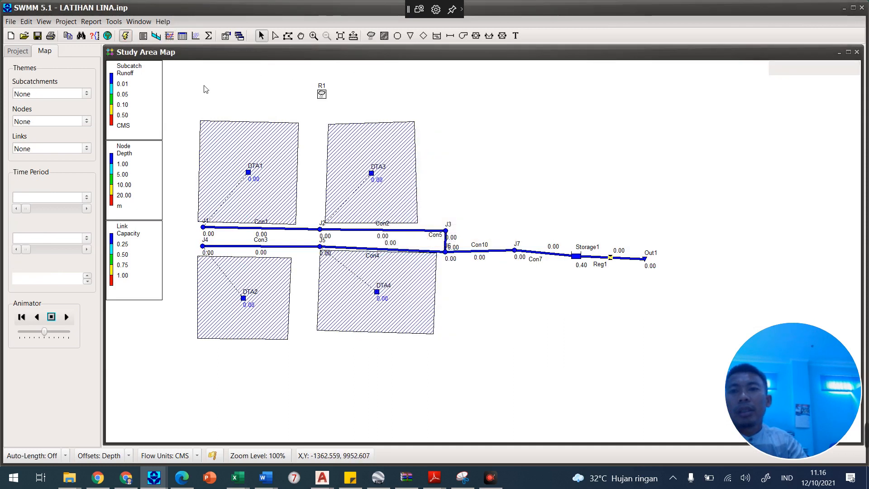
pyautogui.click(436, 284)
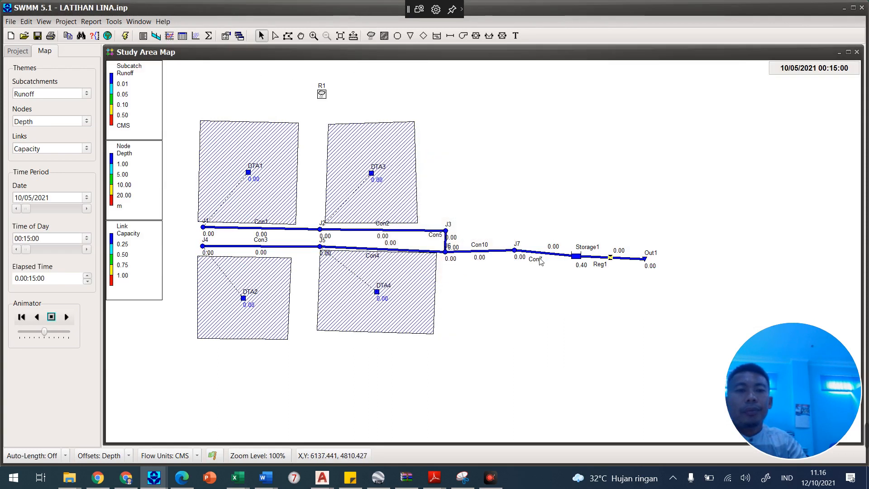
# Step: Animate the results on the study area map, and plot Storage1's depth against elapsed time to examine its response
pyautogui.click(68, 316)
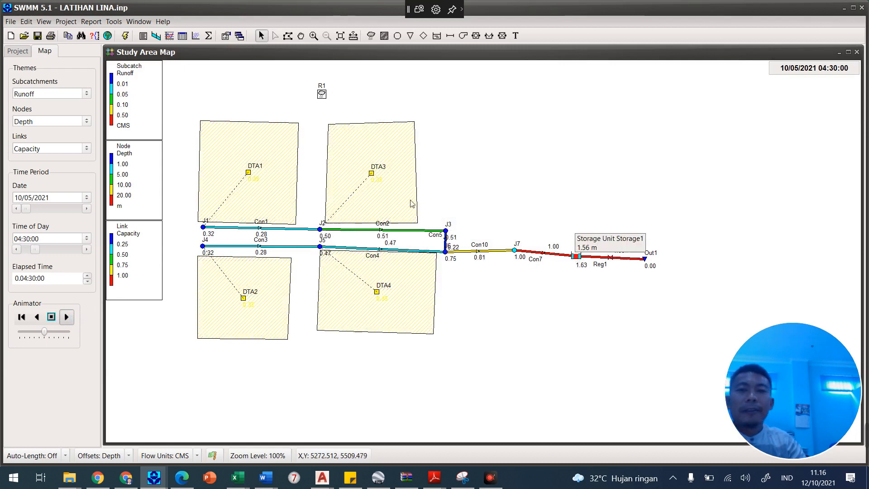
pyautogui.click(170, 36)
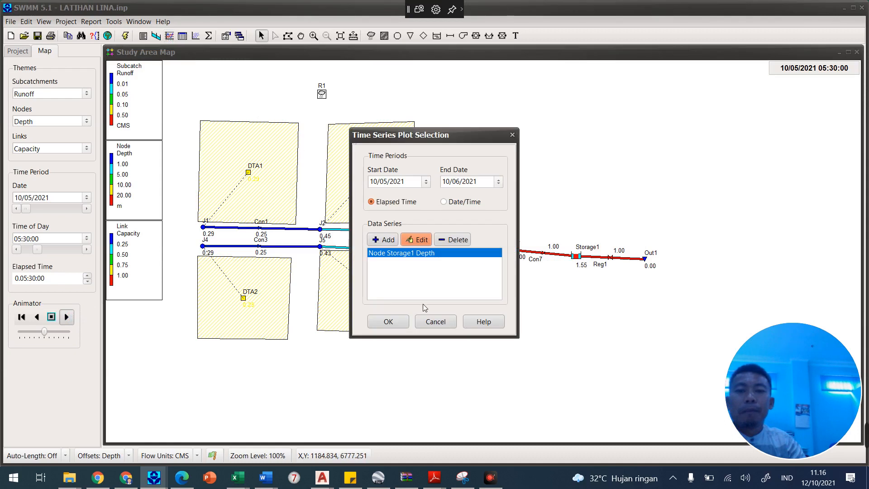
pyautogui.click(387, 318)
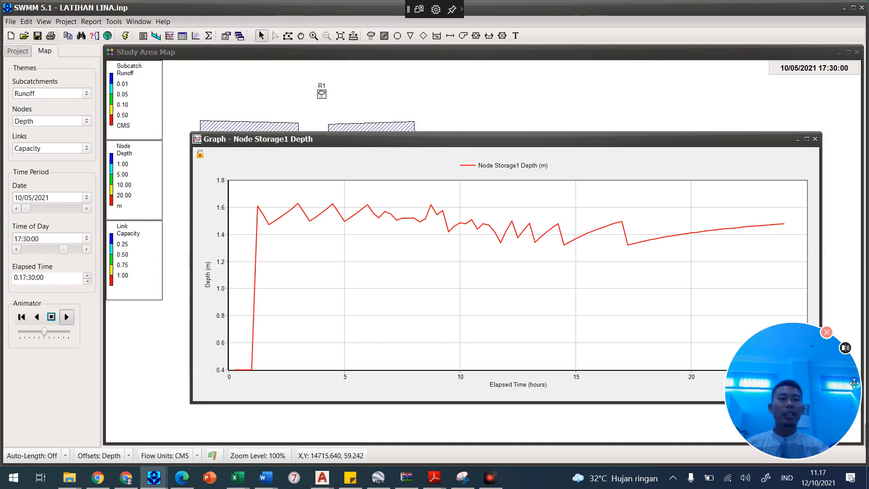
# Step: Minimize the simulation program and the open Excel workbooks to return to the desktop
pyautogui.click(843, 8)
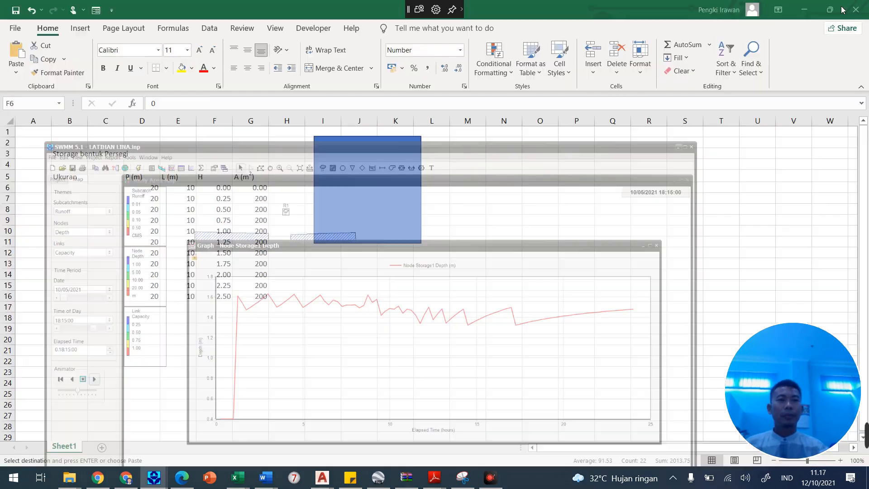
pyautogui.click(805, 10)
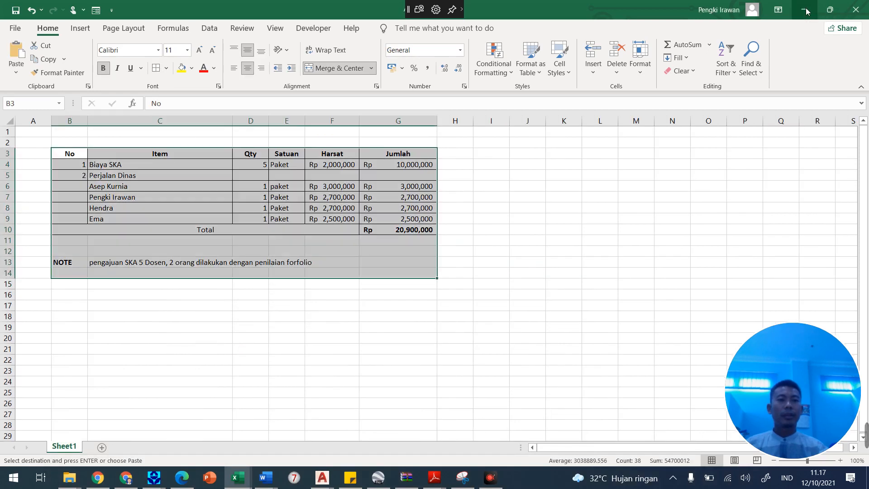
pyautogui.click(807, 9)
pyautogui.moveTo(862, 445)
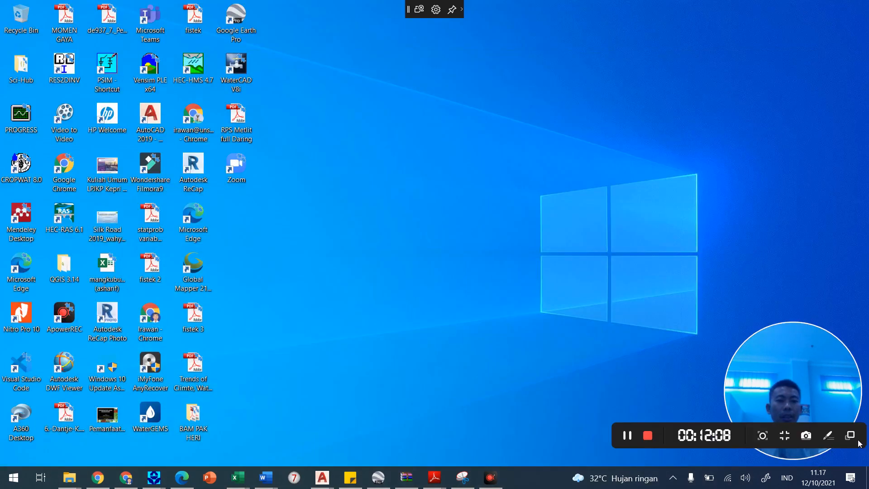